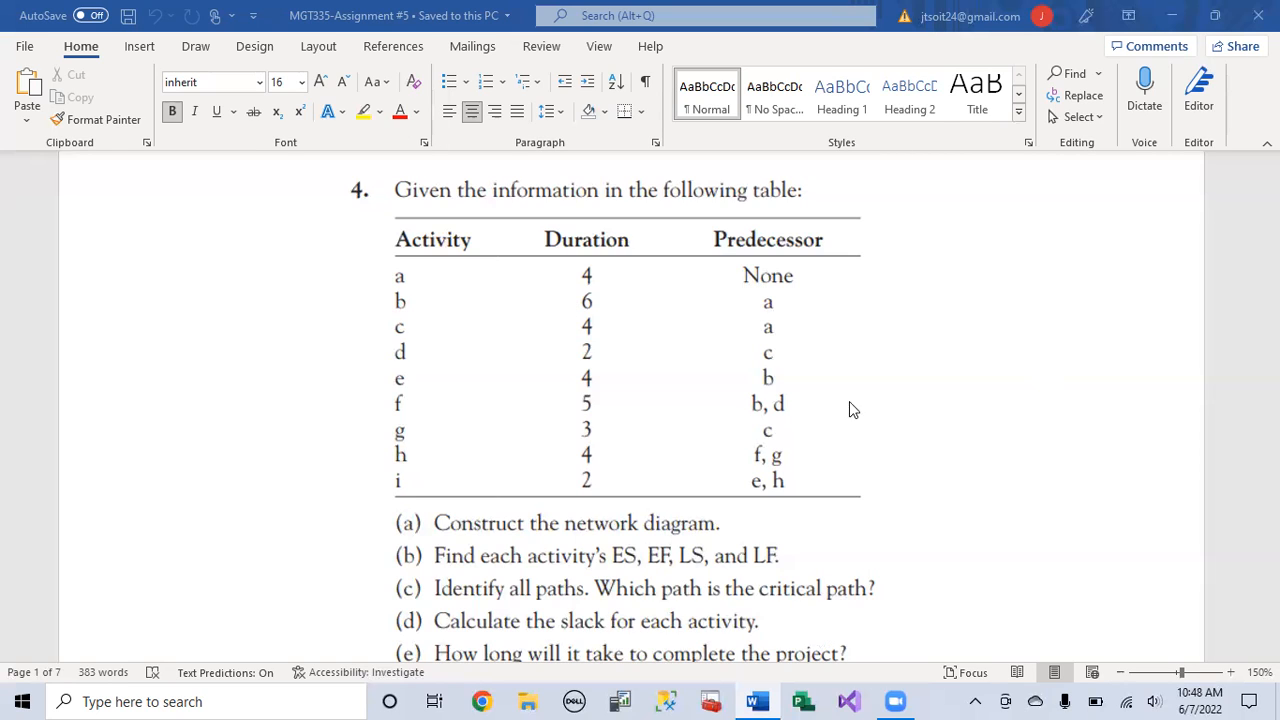
Step: Switch to Microsoft Project and create a blank project, starting at the first task name row
{"action": "left_click", "coordinate": [806, 700]}
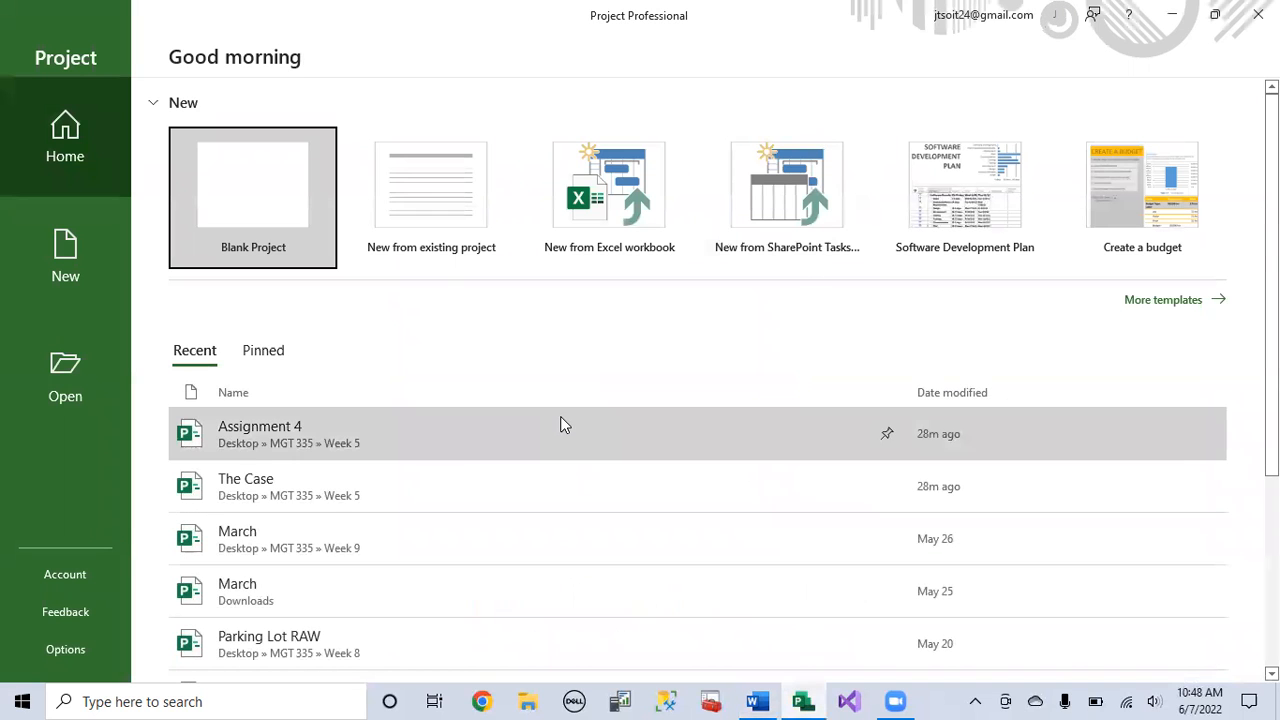
{"action": "left_click", "coordinate": [278, 221]}
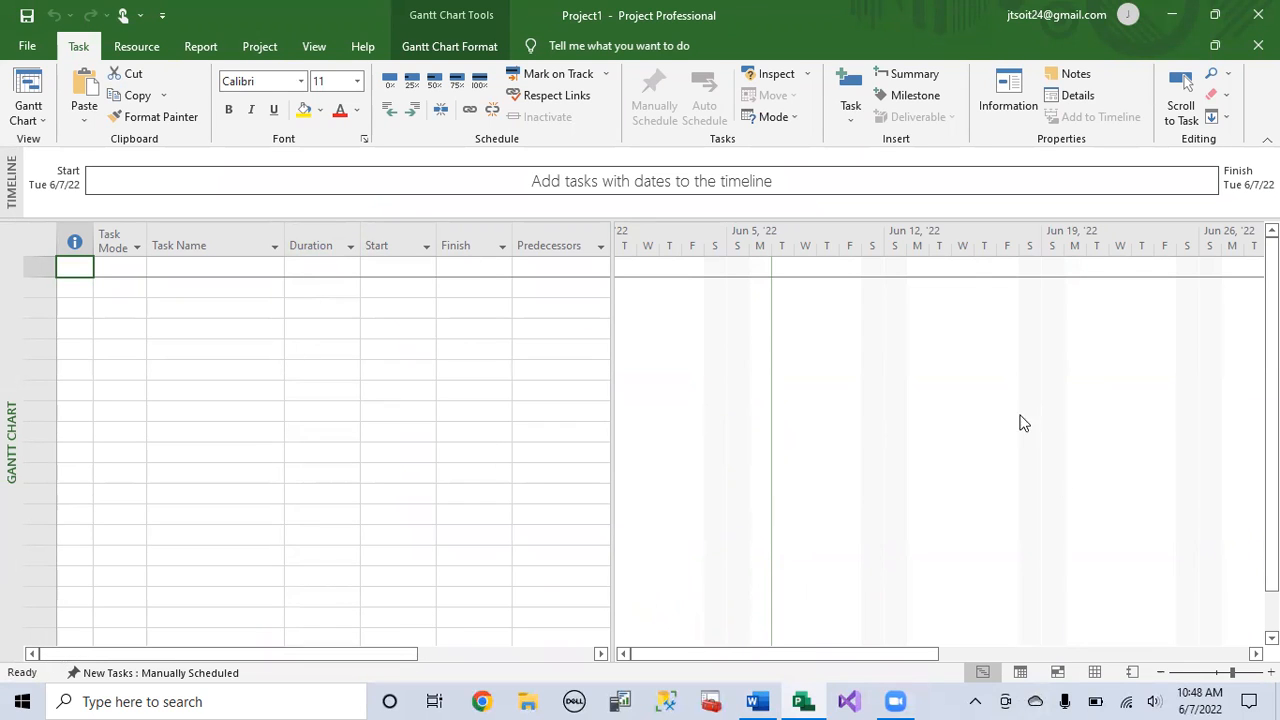
{"action": "left_click", "coordinate": [182, 266]}
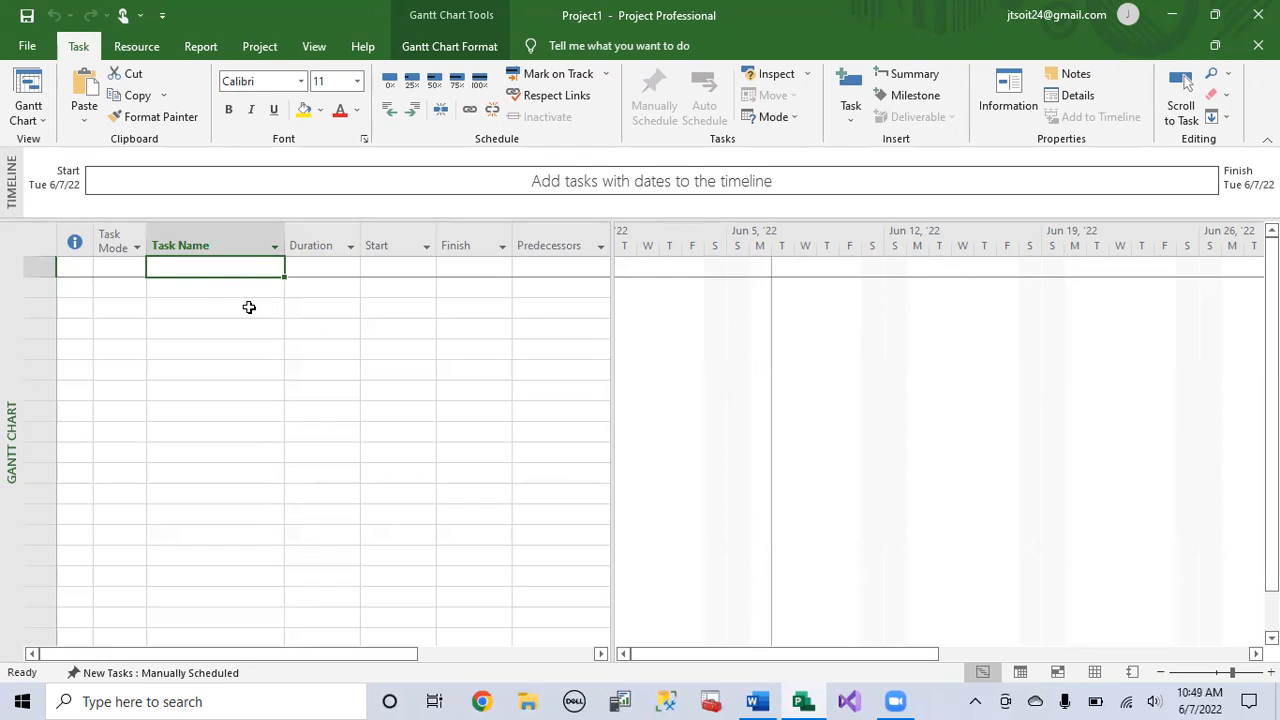
{"action": "left_click", "coordinate": [222, 289]}
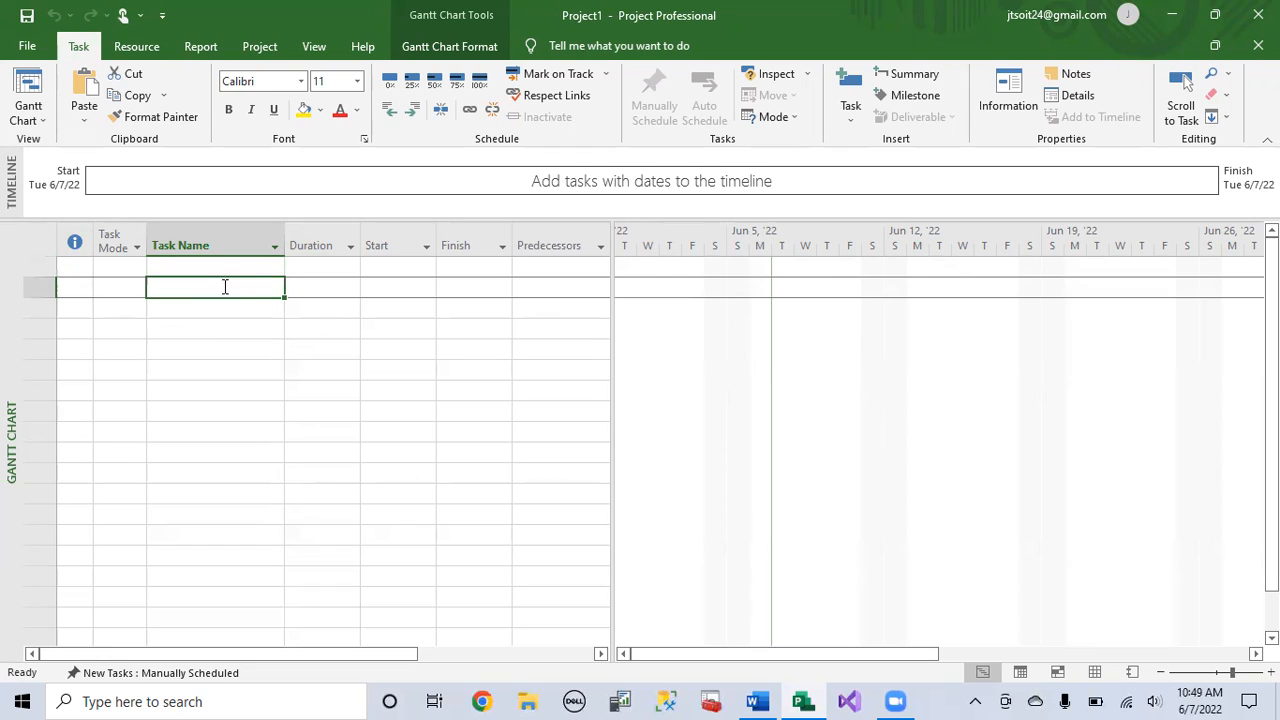
{"action": "left_click", "coordinate": [215, 271]}
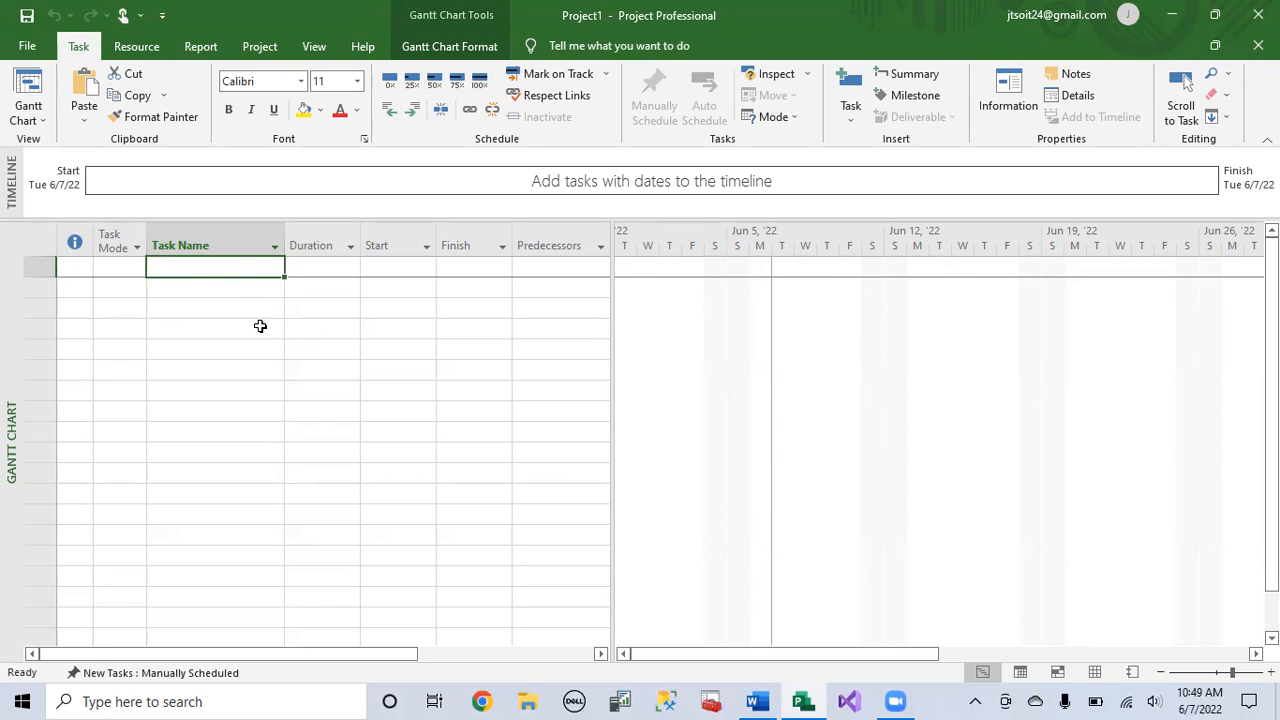
Step: Insert a summary task above an empty first task and name it "Activity 4"
{"action": "left_click", "coordinate": [255, 266]}
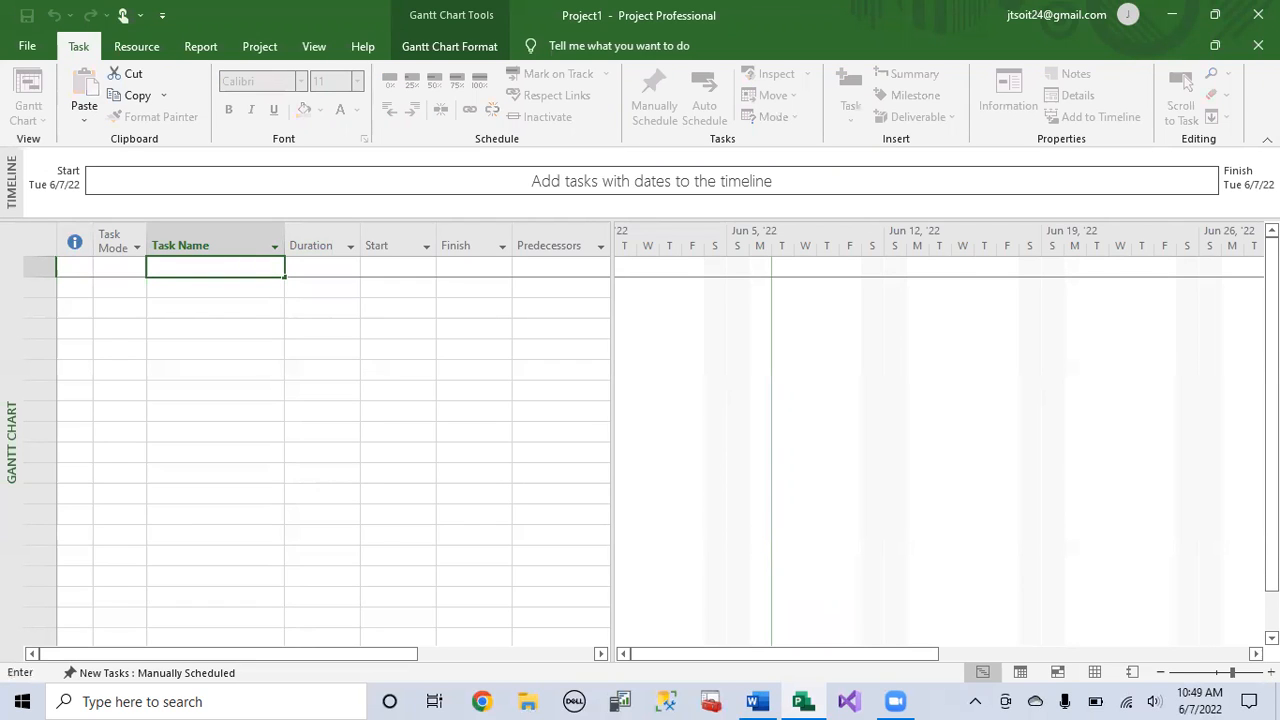
{"action": "left_click", "coordinate": [195, 309]}
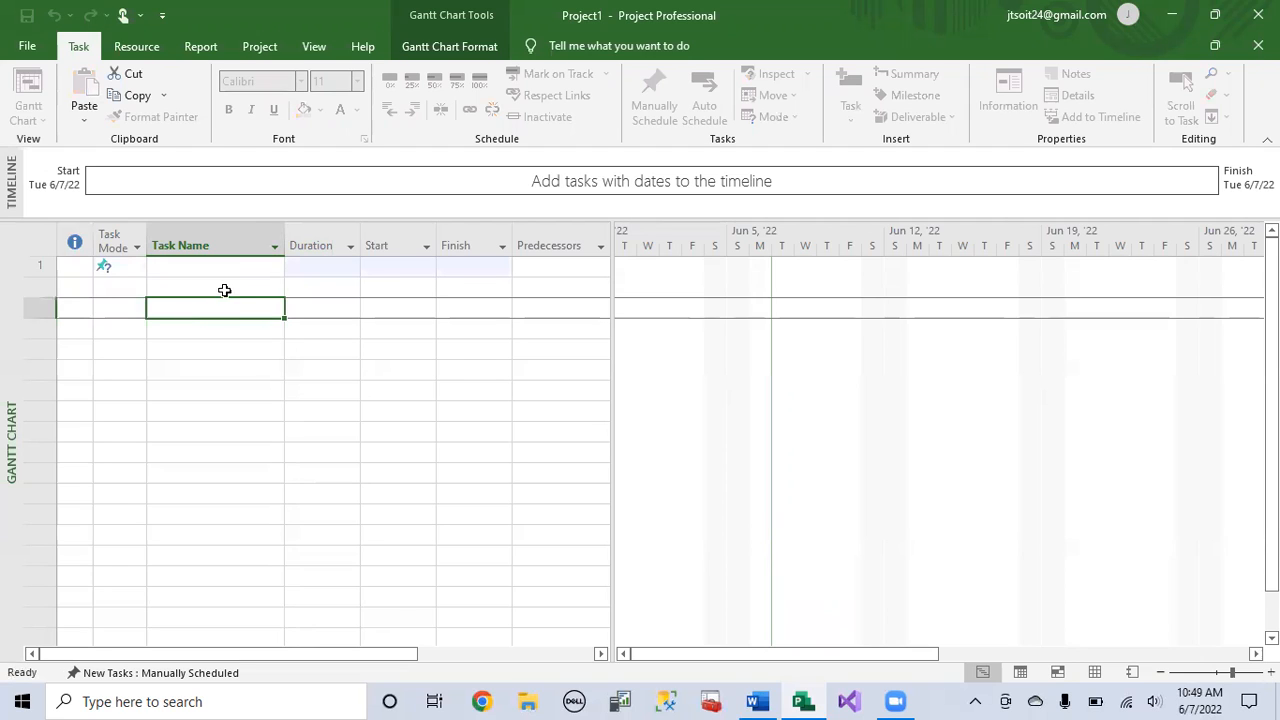
{"action": "left_click", "coordinate": [234, 267]}
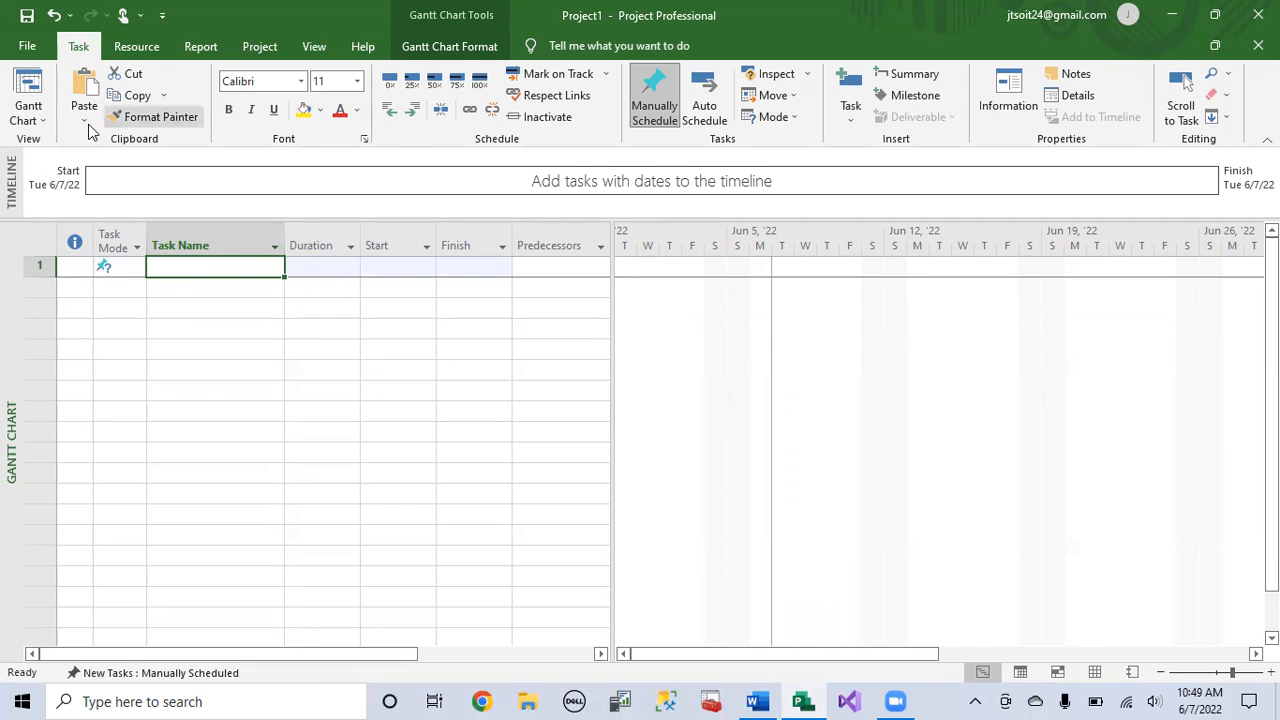
{"action": "left_click", "coordinate": [898, 76]}
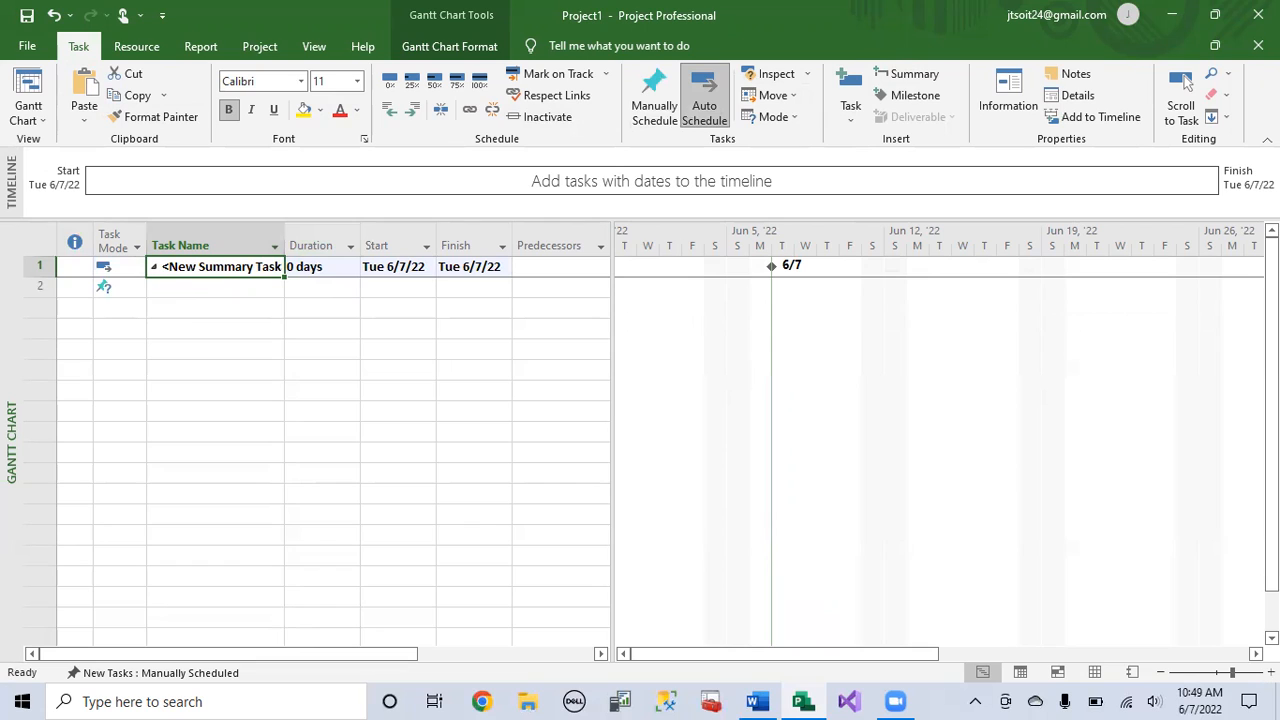
{"action": "left_click", "coordinate": [240, 290]}
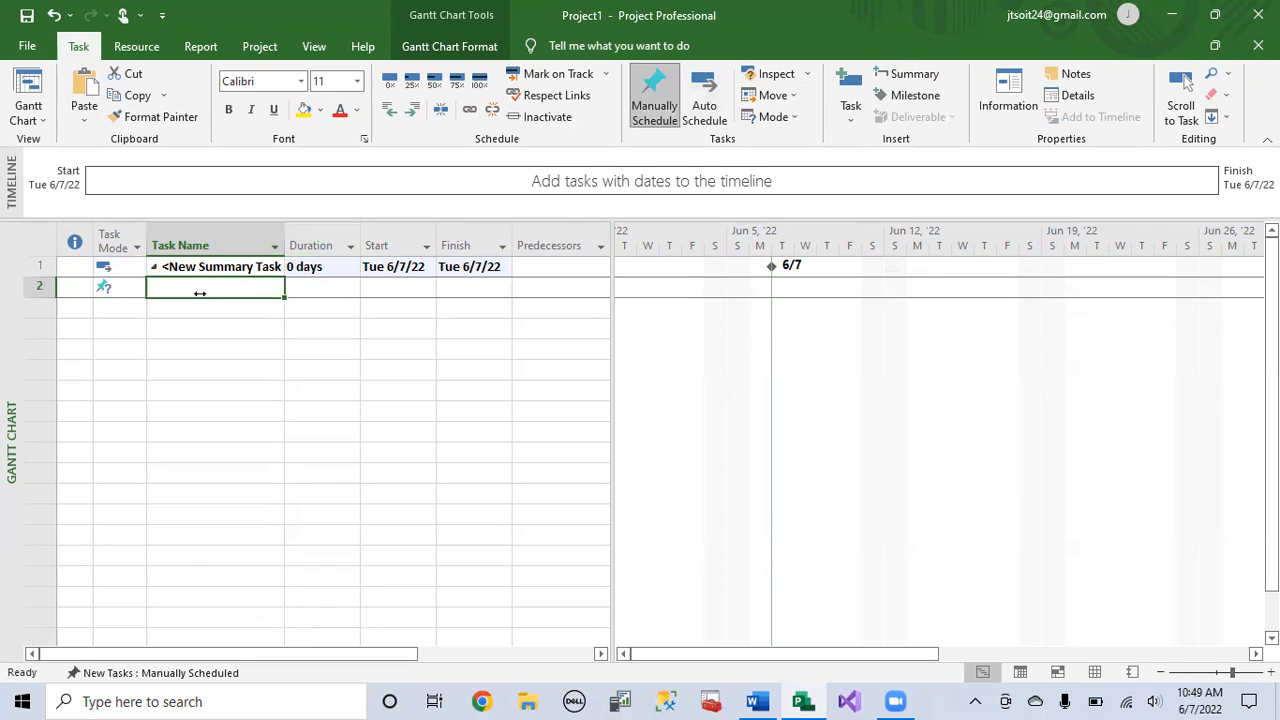
{"action": "left_click", "coordinate": [238, 267]}
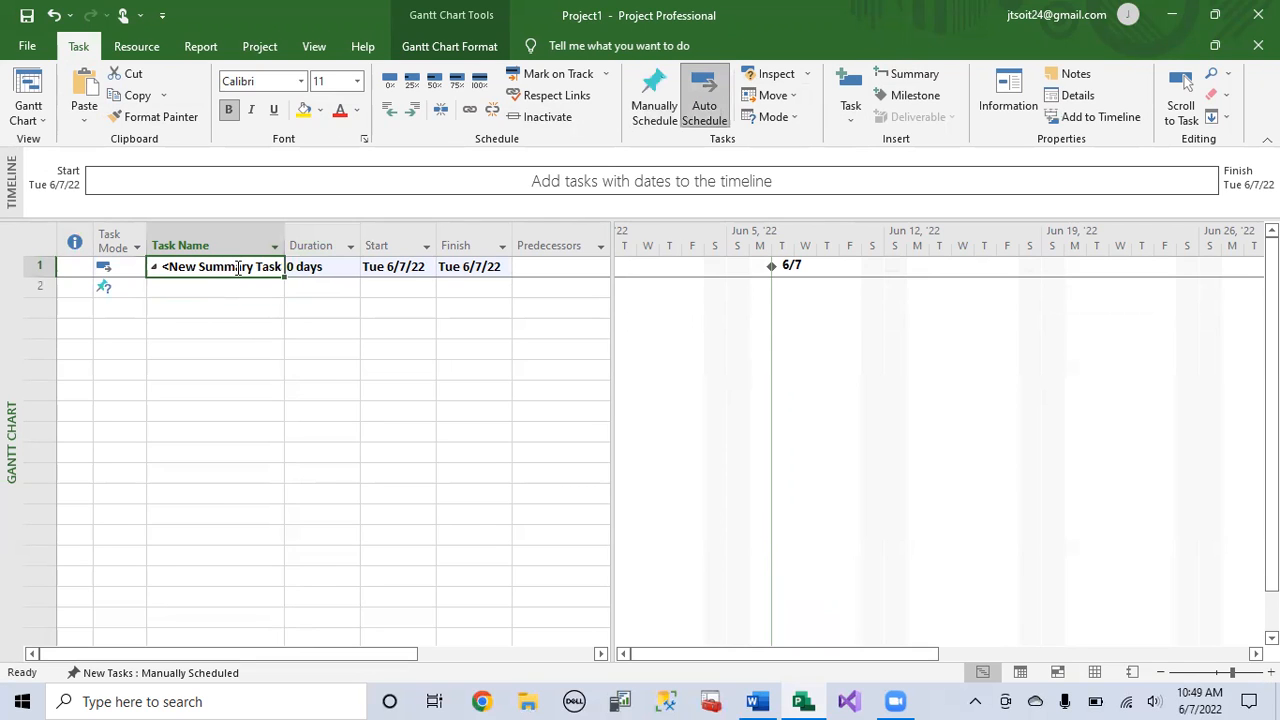
{"action": "type", "text": "Act"}
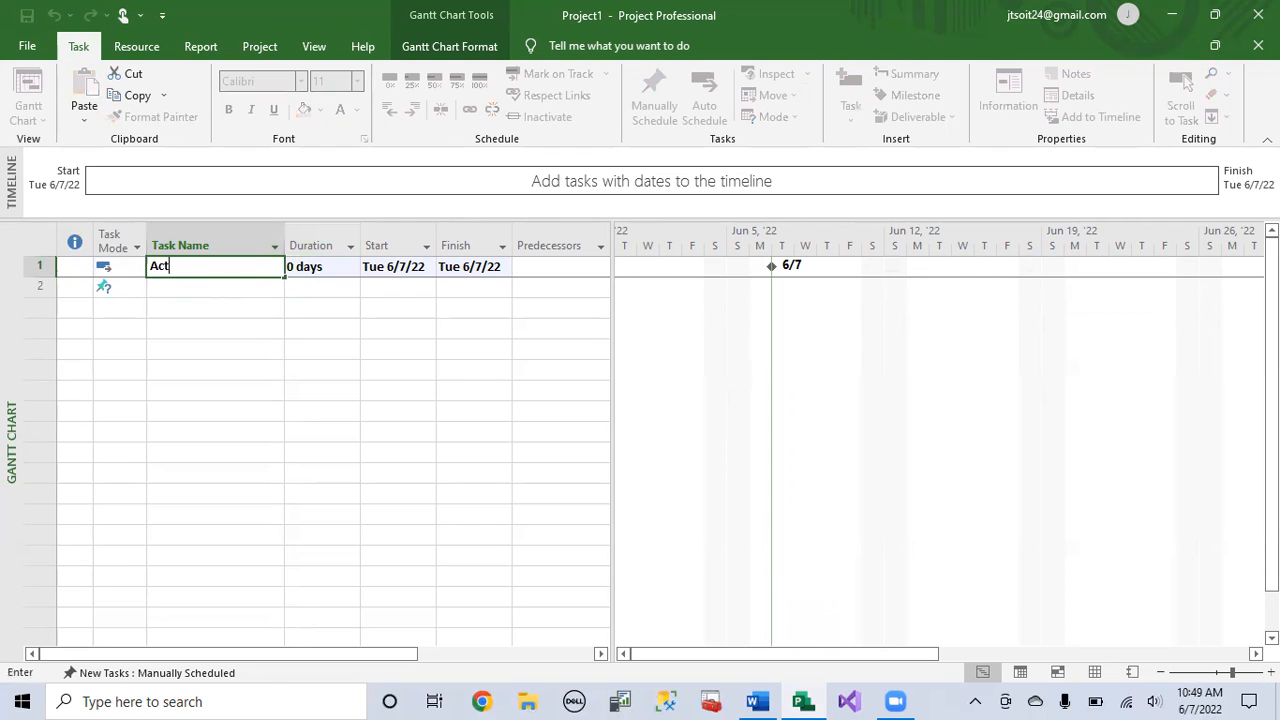
{"action": "type", "text": "ivity 4"}
{"action": "key", "text": "Return"}
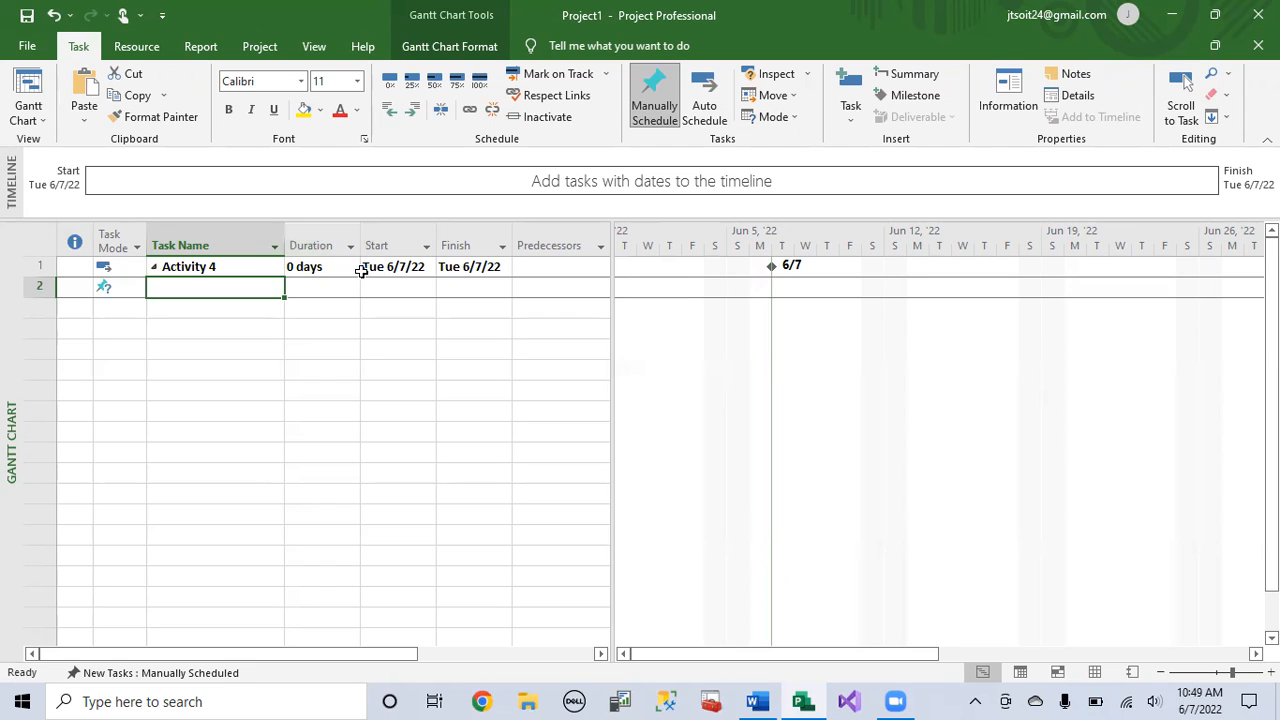
Step: Enter nine subtasks under Activity 4, named a, b, c, d, e, f, g, h and i
{"action": "type", "text": "a"}
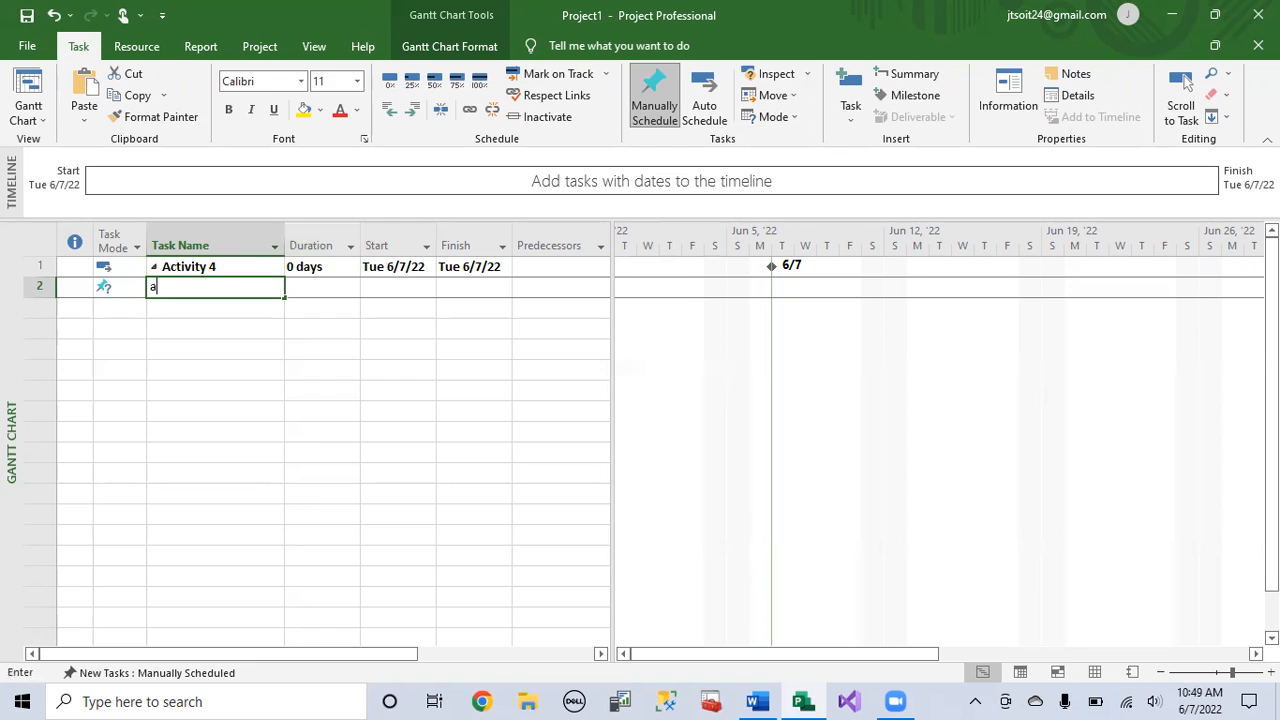
{"action": "key", "text": "Return"}
{"action": "type", "text": "b"}
{"action": "key", "text": "Return"}
{"action": "type", "text": "c"}
{"action": "key", "text": "Return"}
{"action": "type", "text": "d"}
{"action": "key", "text": "Return"}
{"action": "type", "text": "e"}
{"action": "key", "text": "Return"}
{"action": "type", "text": "f"}
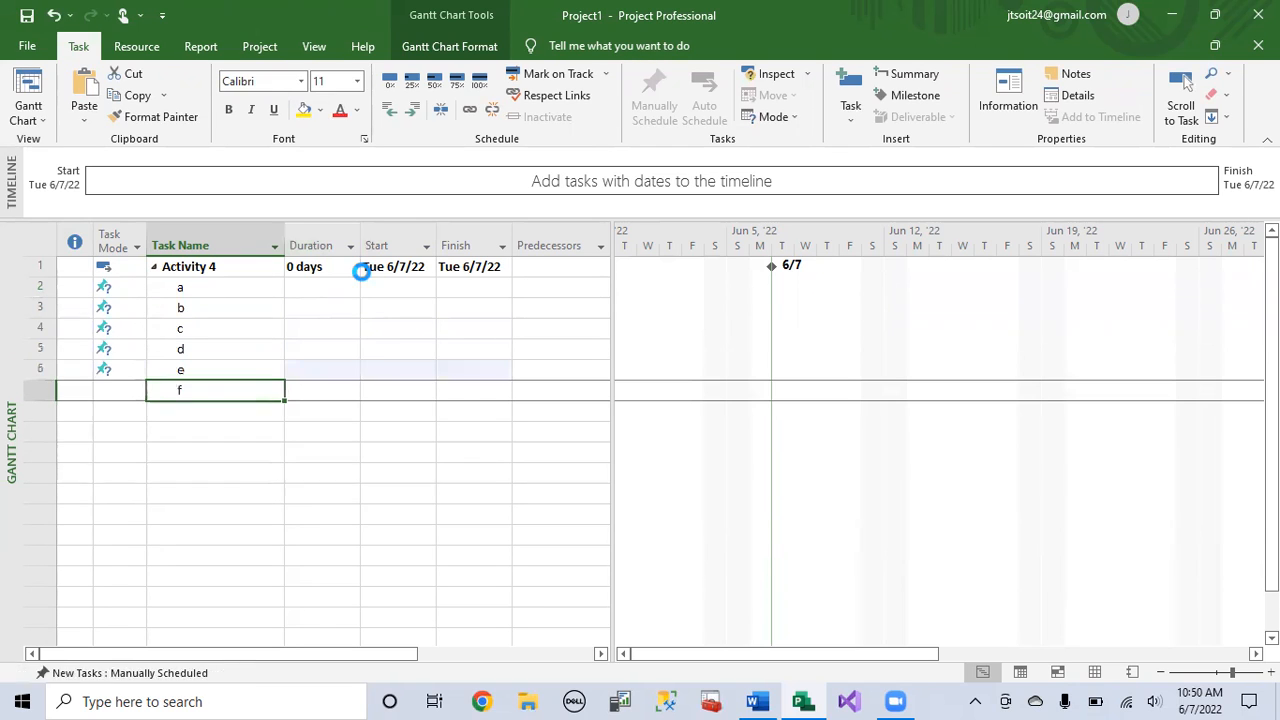
{"action": "key", "text": "Return"}
{"action": "type", "text": "g"}
{"action": "key", "text": "Return"}
{"action": "type", "text": "h"}
{"action": "key", "text": "Return"}
{"action": "type", "text": "i"}
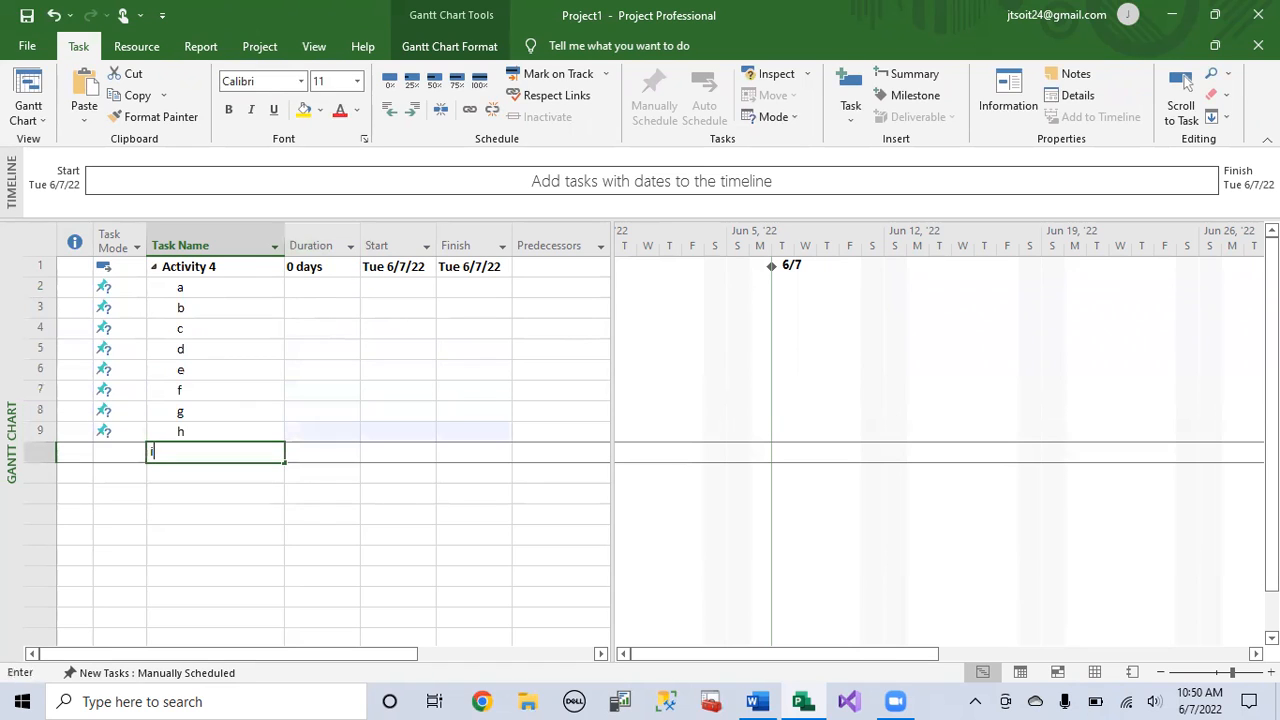
{"action": "key", "text": "Return"}
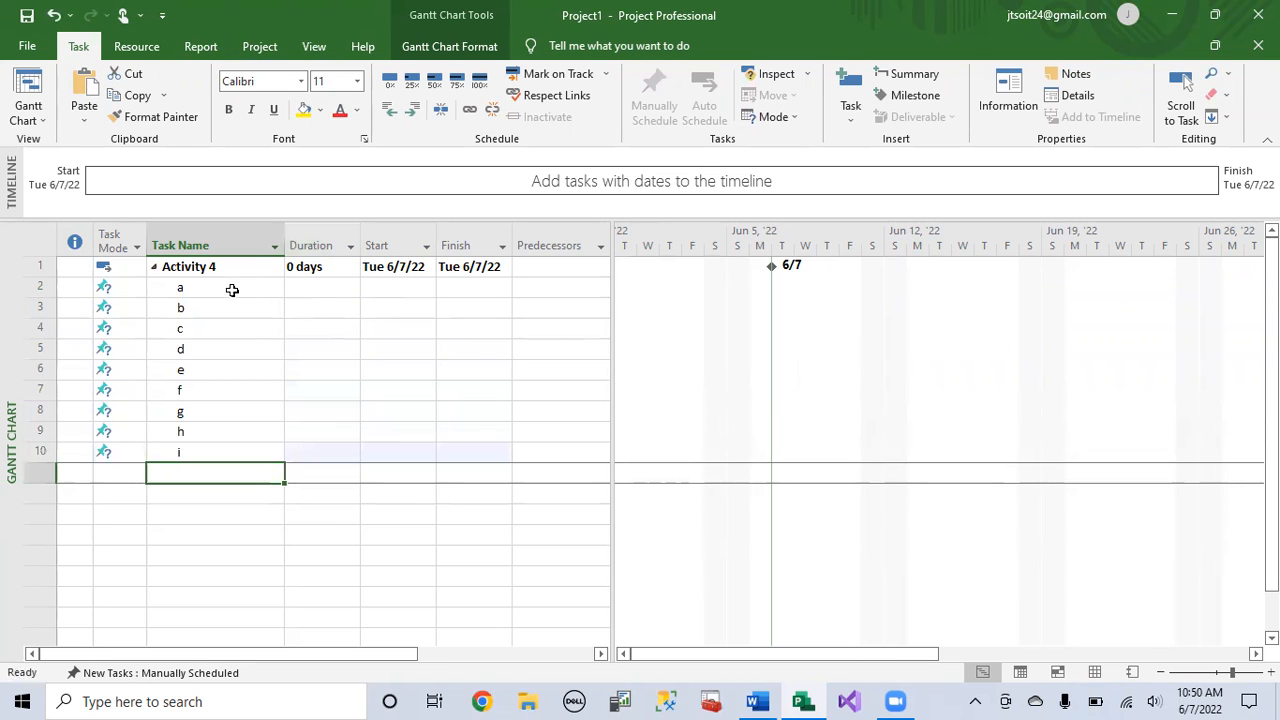
Step: Outdent tasks a through i to the same level as Activity 4
{"action": "left_click", "coordinate": [214, 266]}
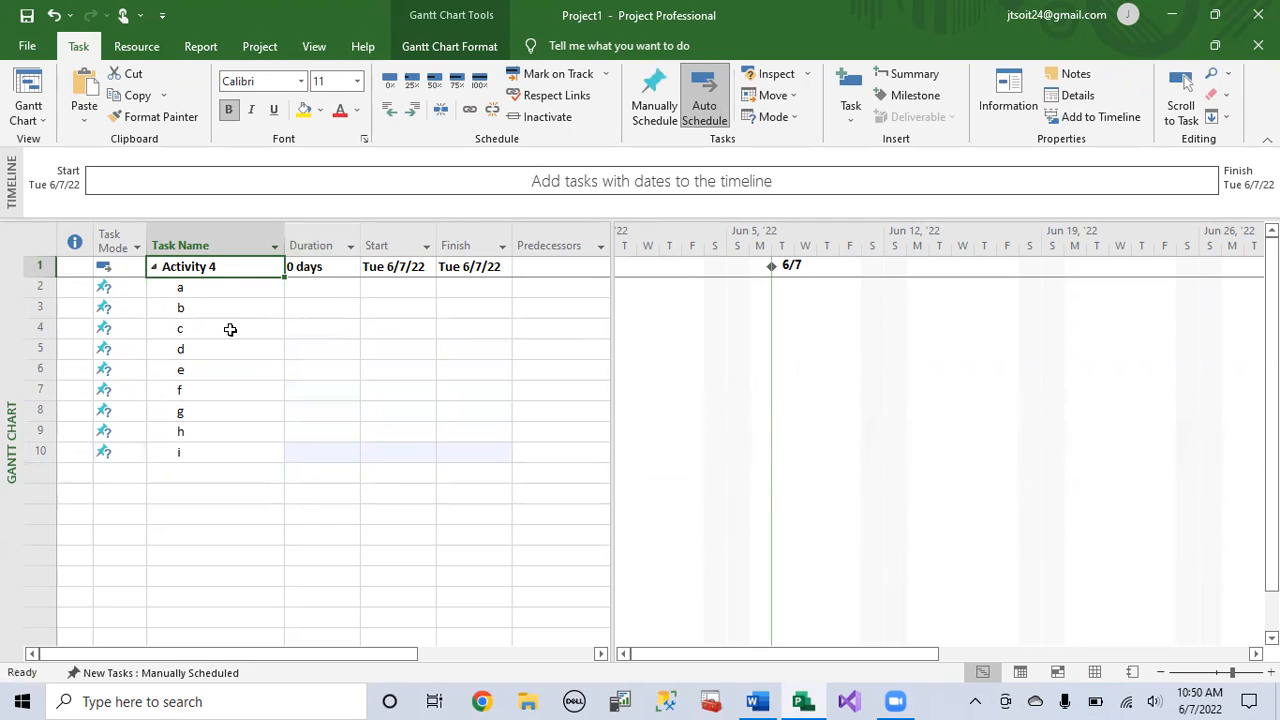
{"action": "left_click_drag", "start_coordinate": [214, 289], "coordinate": [200, 451]}
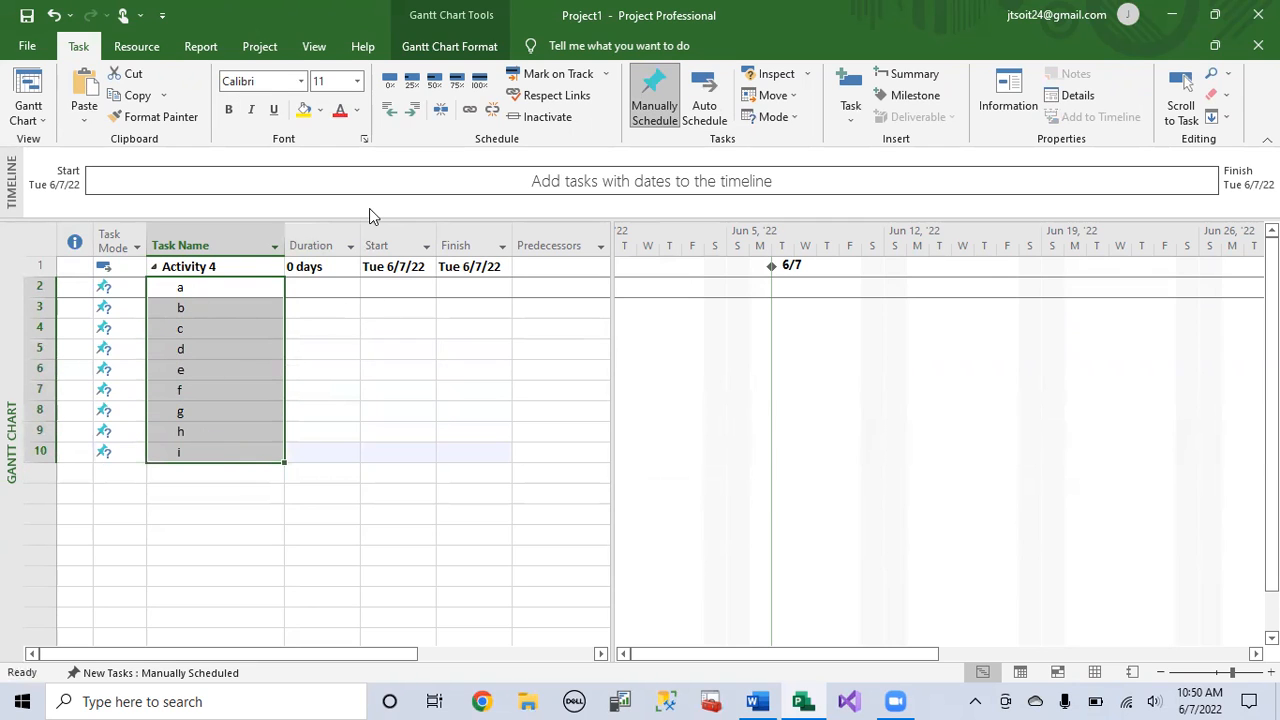
{"action": "left_click", "coordinate": [390, 109]}
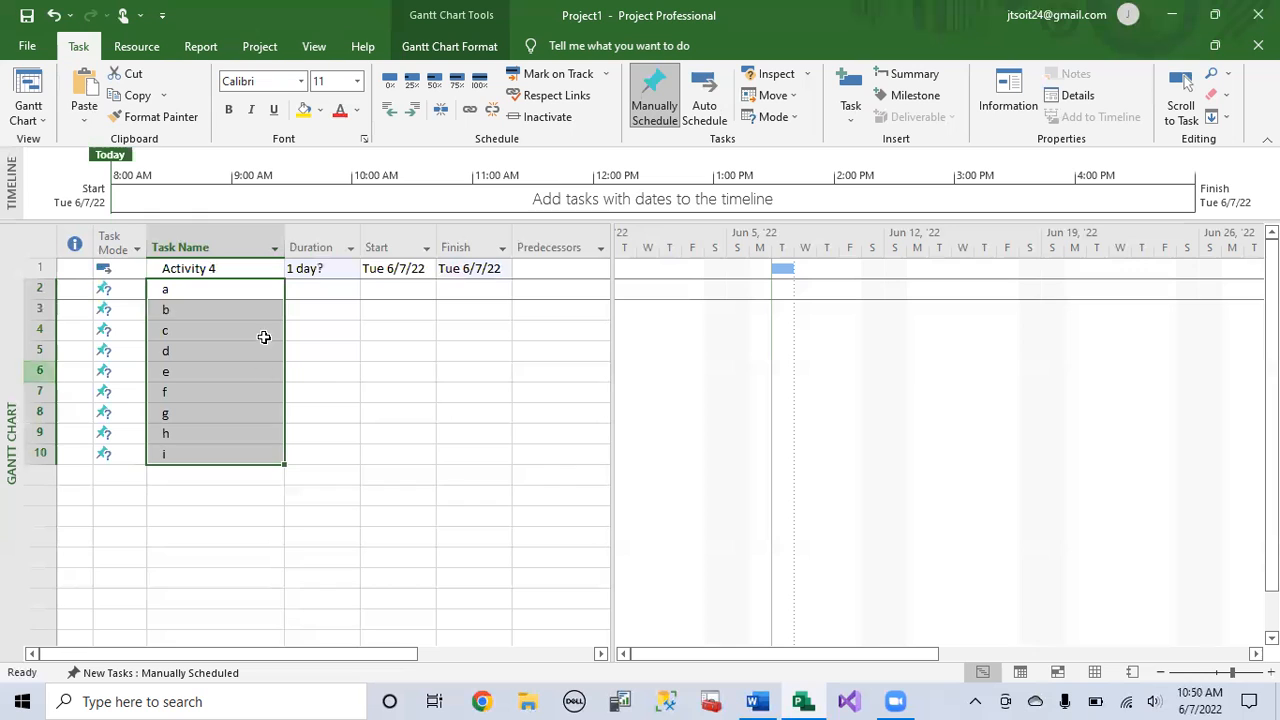
{"action": "left_click", "coordinate": [342, 352]}
{"action": "left_click", "coordinate": [209, 268]}
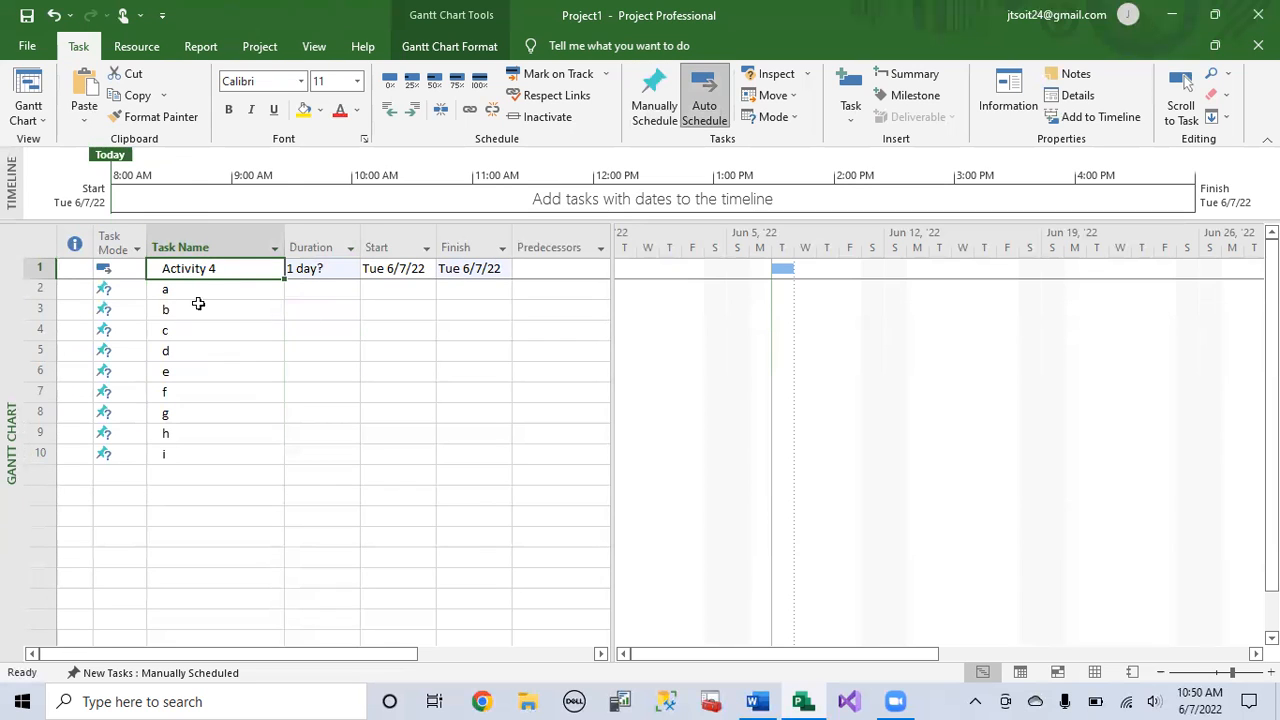
Step: Indent tasks a through i so they become subtasks of Activity 4 again
{"action": "left_click_drag", "start_coordinate": [235, 293], "coordinate": [226, 456]}
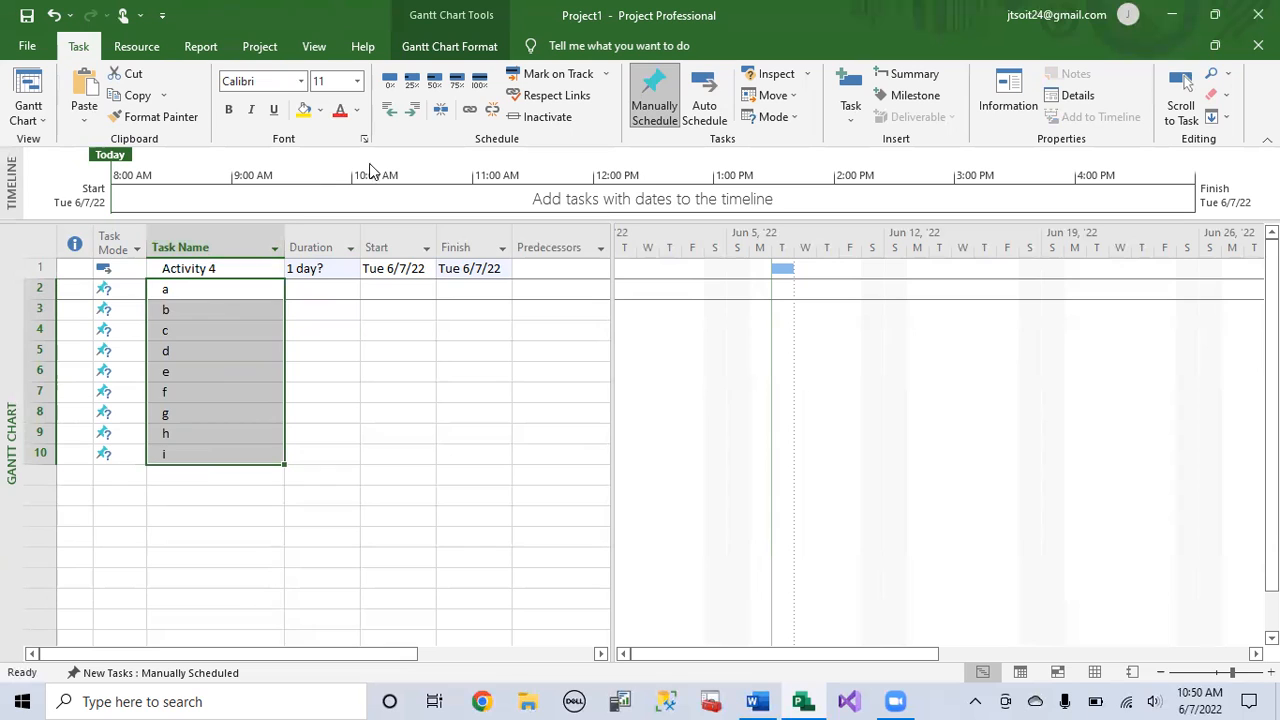
{"action": "left_click", "coordinate": [416, 110]}
{"action": "left_click", "coordinate": [235, 268]}
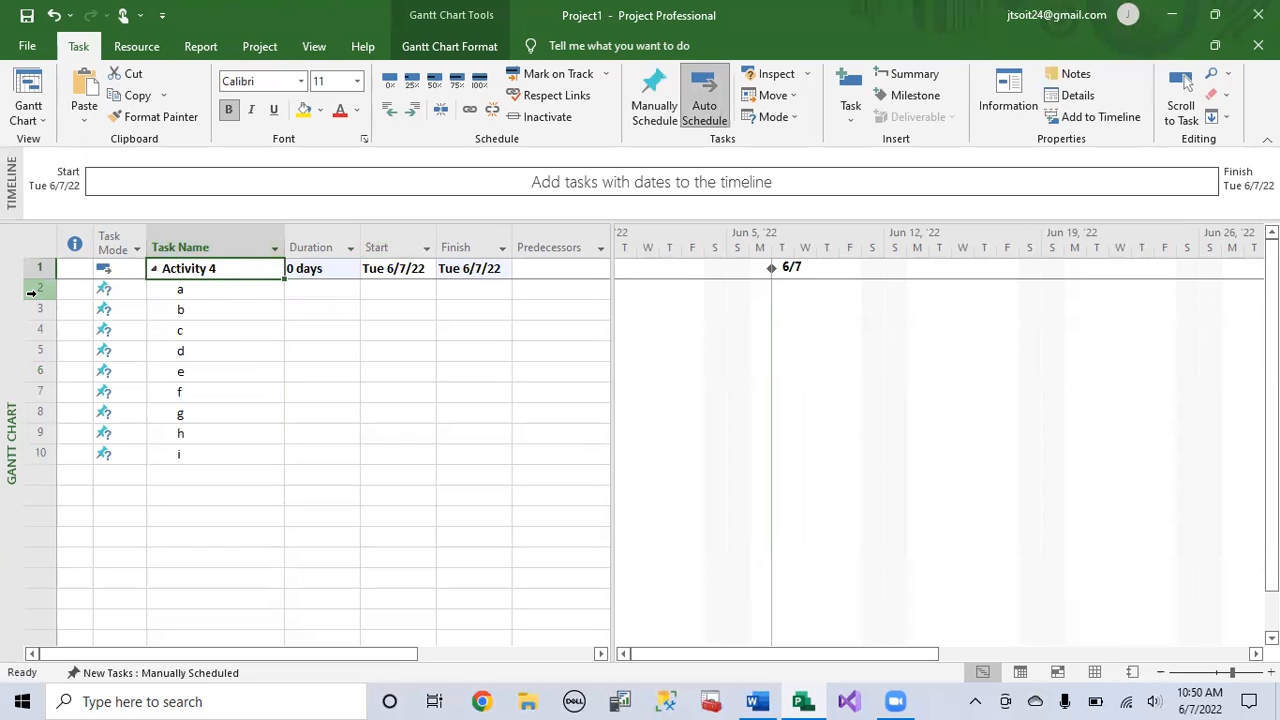
{"action": "left_click_drag", "start_coordinate": [210, 291], "coordinate": [372, 421]}
{"action": "left_click", "coordinate": [372, 421]}
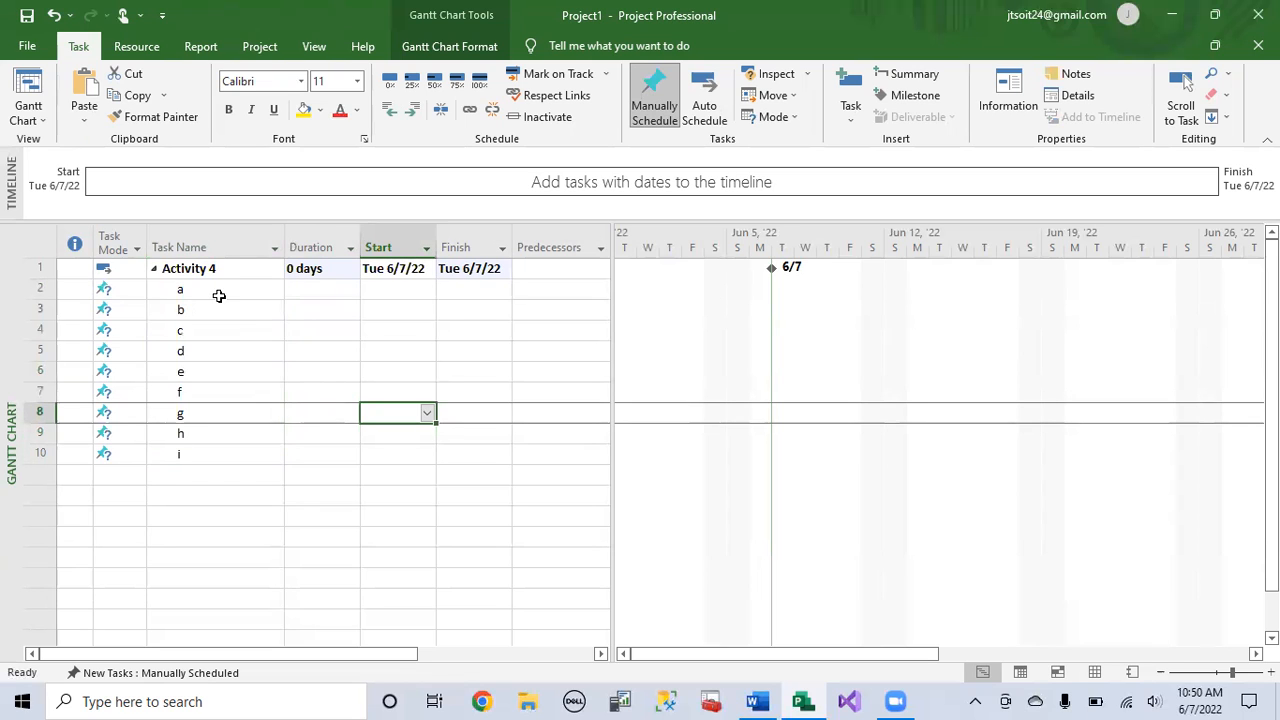
{"action": "left_click_drag", "start_coordinate": [314, 292], "coordinate": [303, 443]}
{"action": "left_click", "coordinate": [430, 397]}
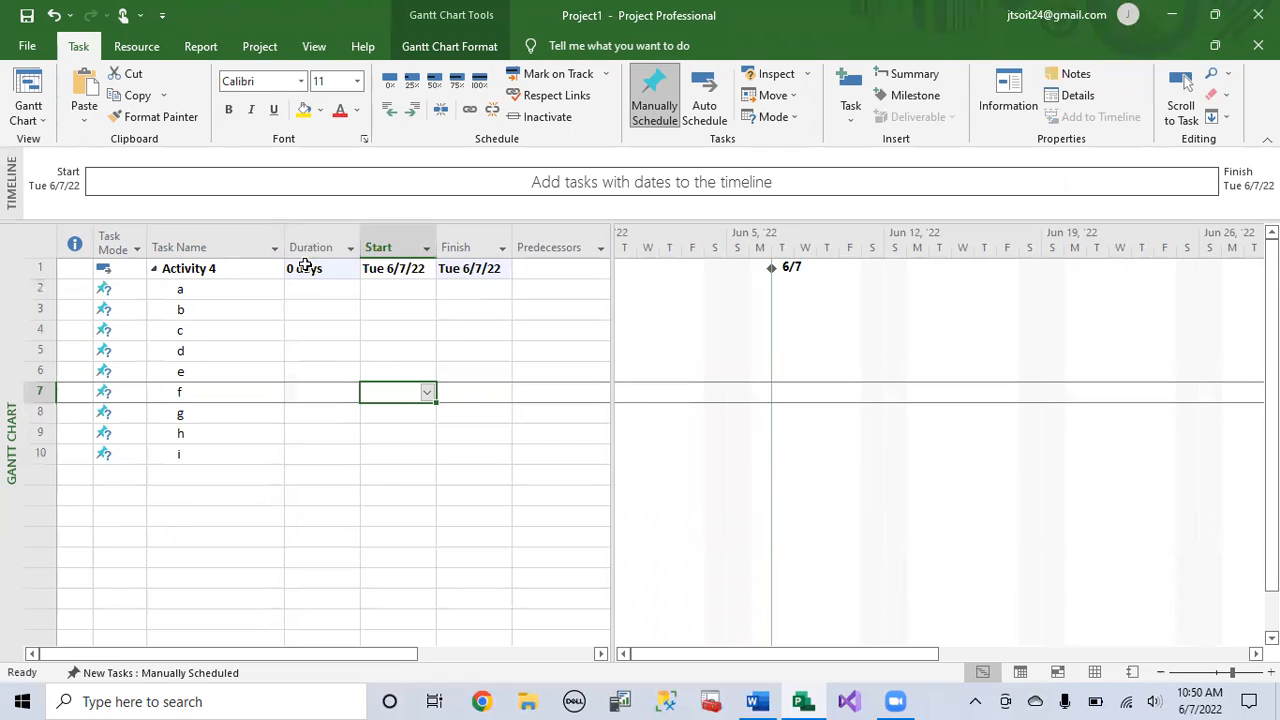
{"action": "left_click", "coordinate": [330, 275]}
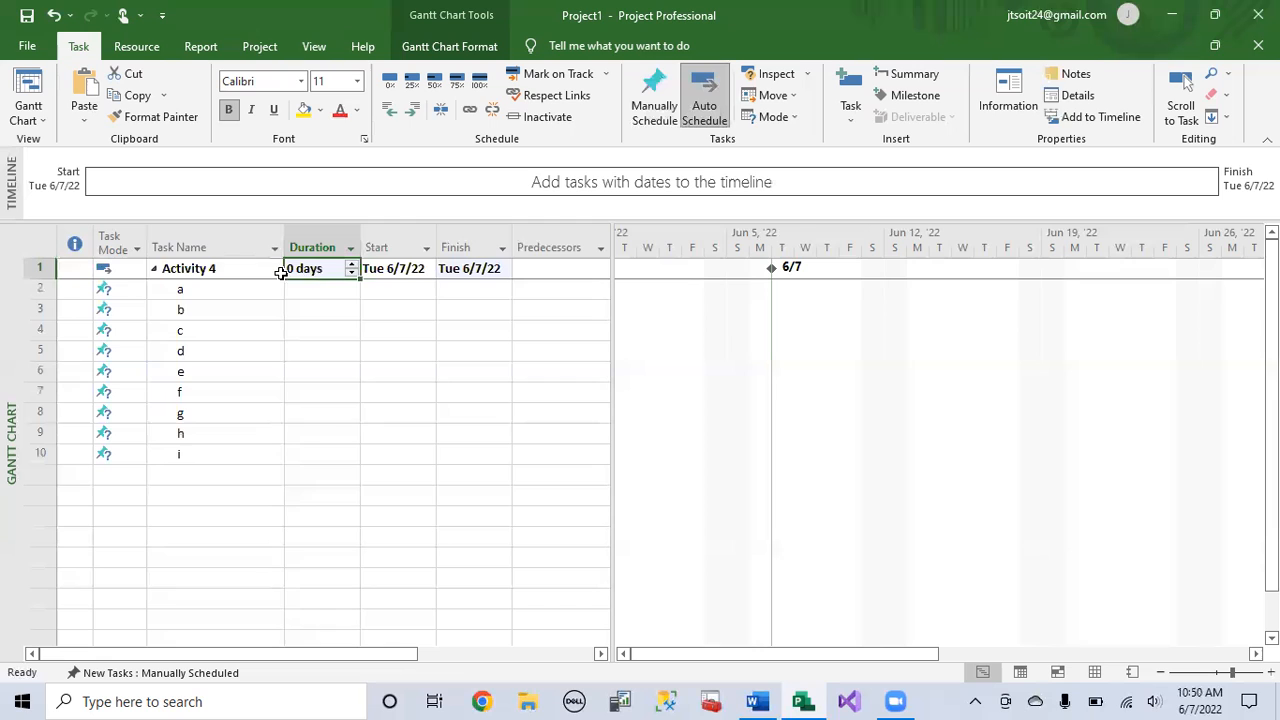
{"action": "left_click", "coordinate": [321, 290]}
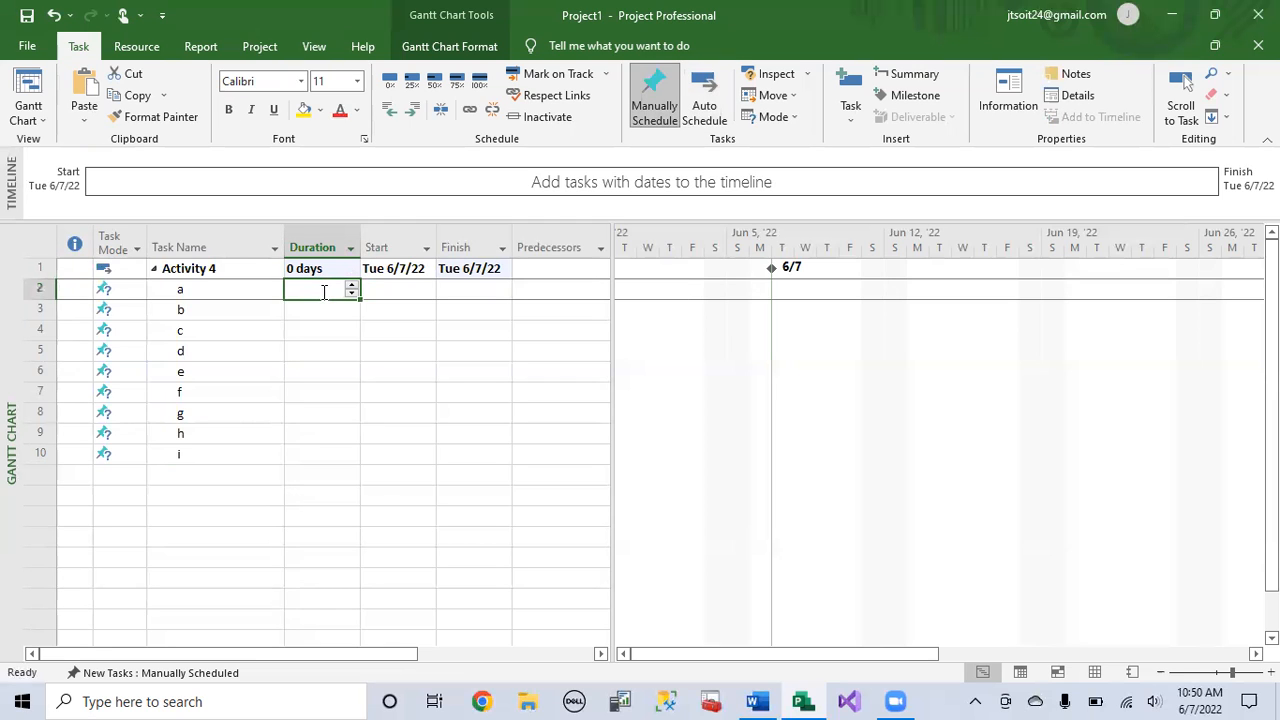
Step: Switch the task mode of the whole task list to Auto Schedule
{"action": "left_click", "coordinate": [110, 242]}
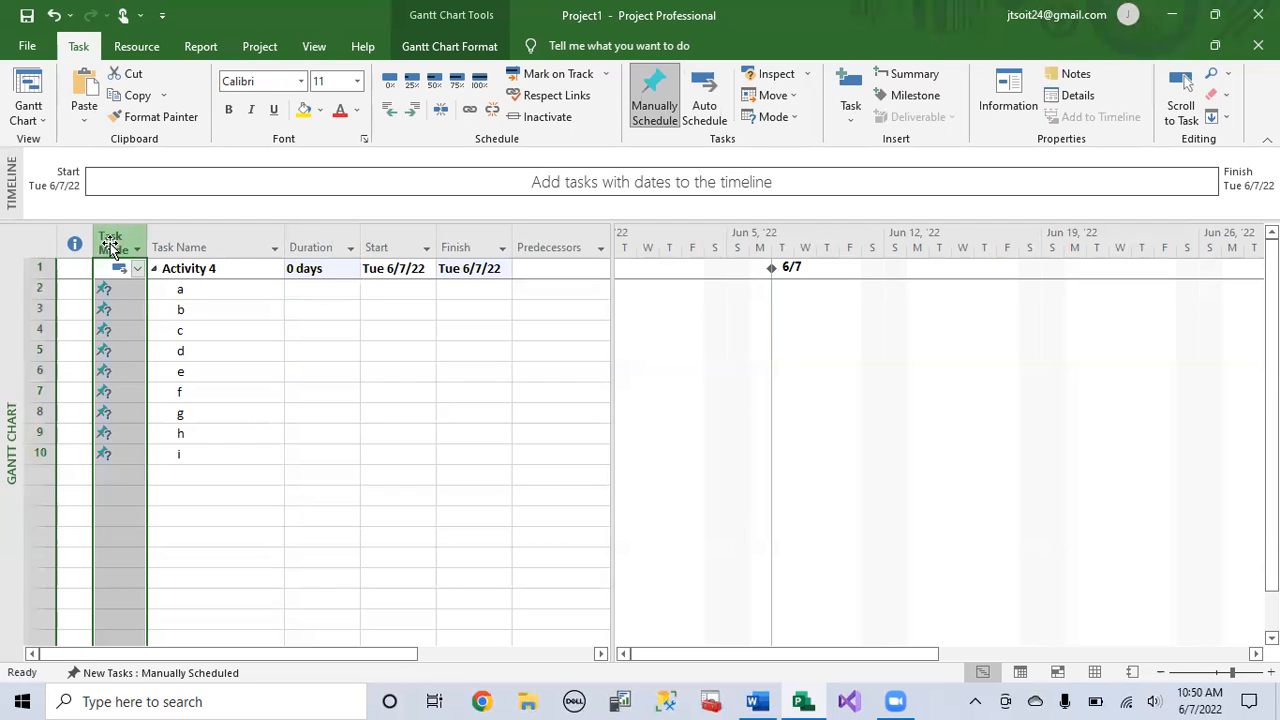
{"action": "left_click", "coordinate": [713, 98]}
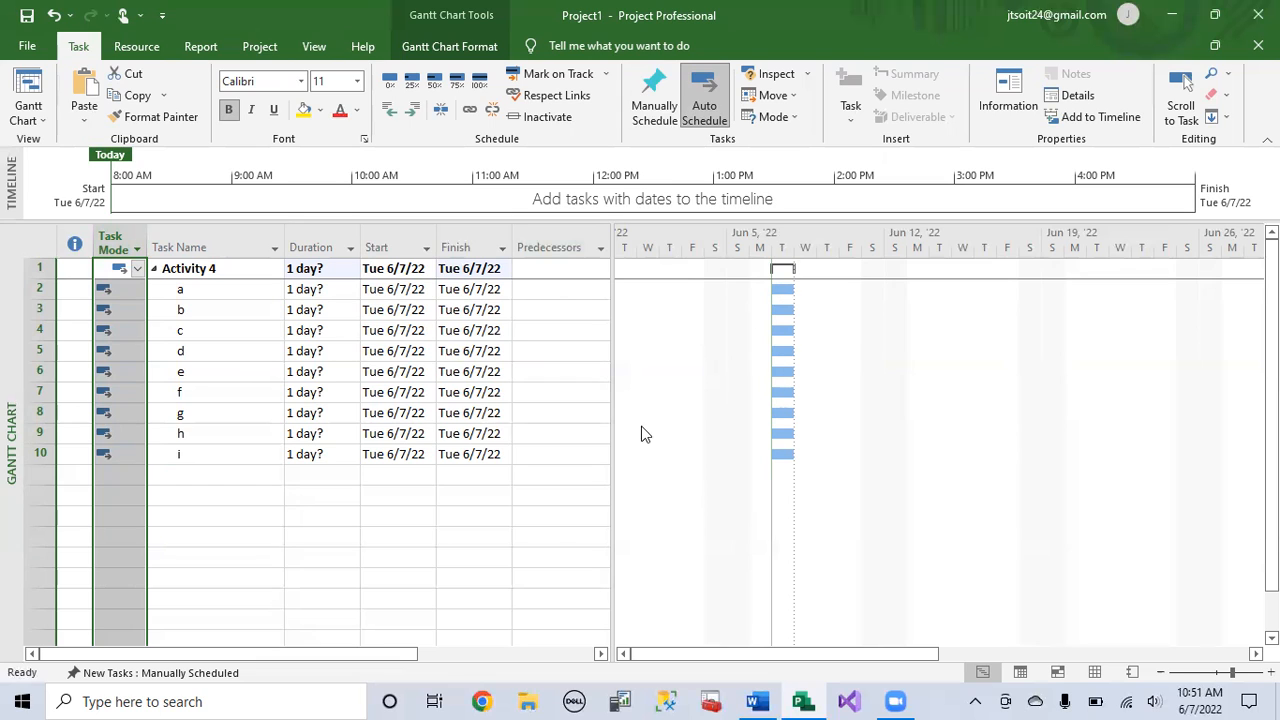
Step: Set the durations of tasks a through e to 4, 6, 4, 2 and 4 days respectively
{"action": "left_click", "coordinate": [307, 295]}
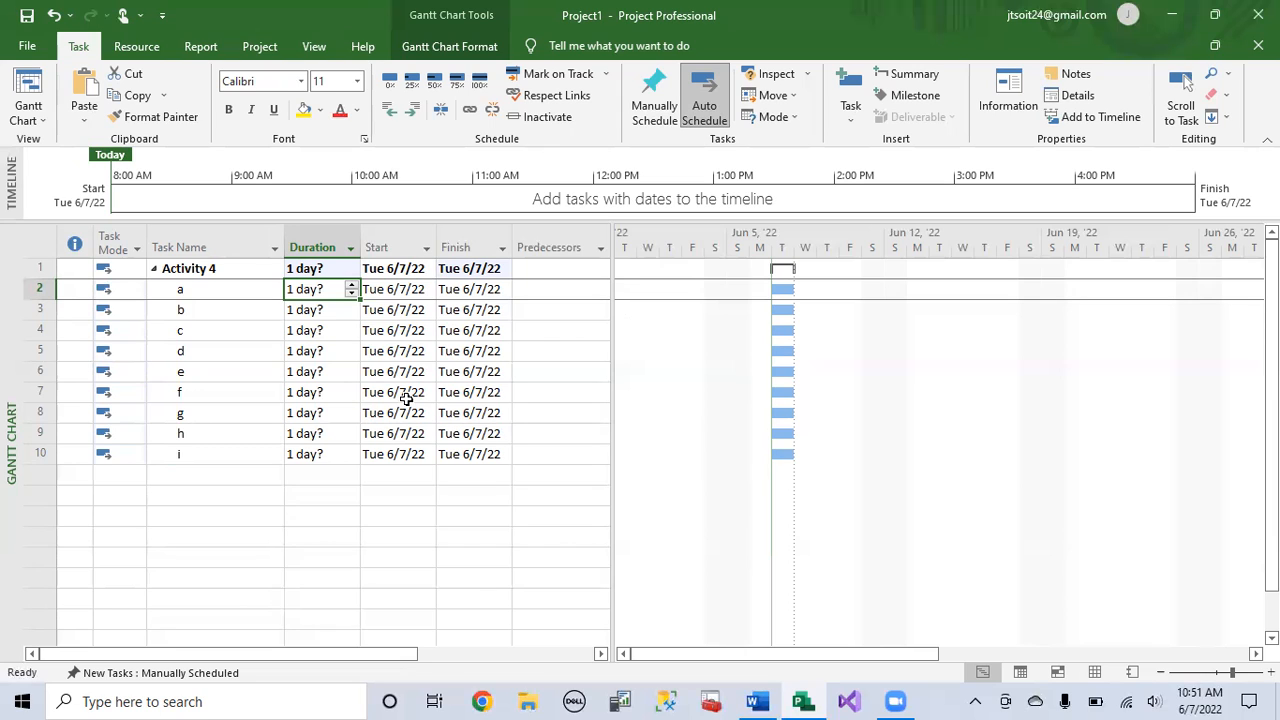
{"action": "type", "text": "4"}
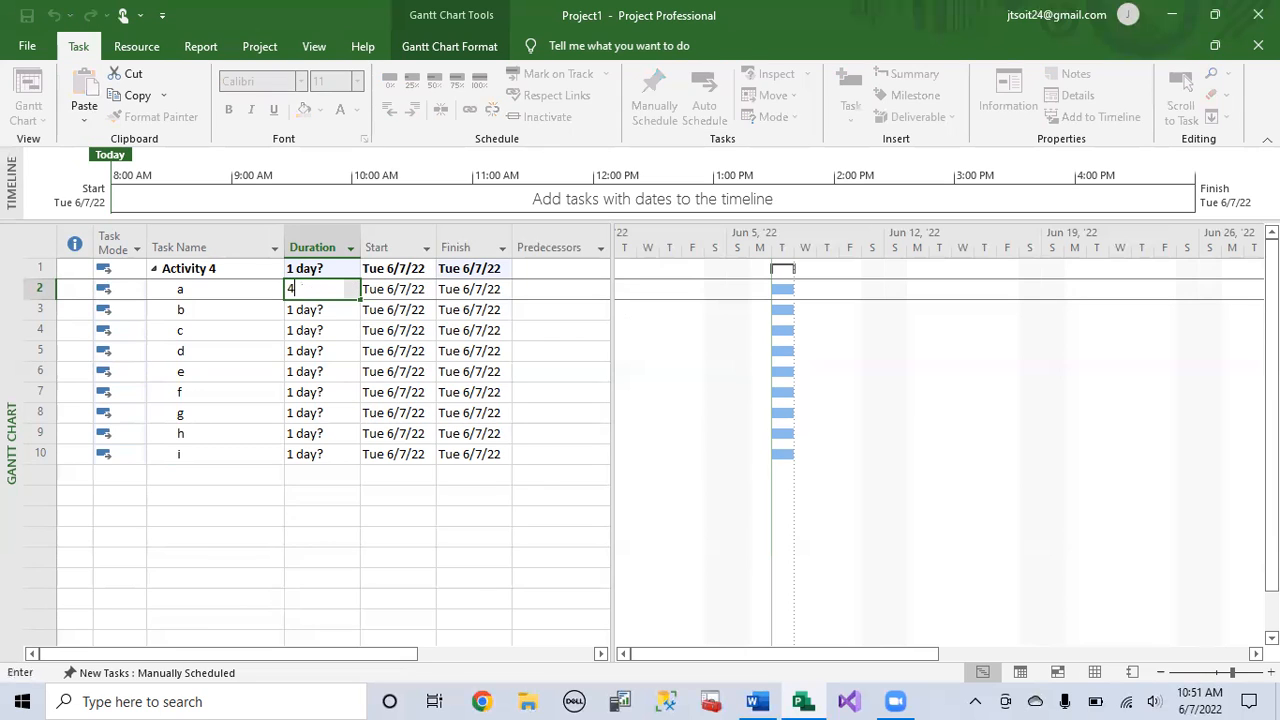
{"action": "key", "text": "Return"}
{"action": "type", "text": "6"}
{"action": "key", "text": "Return"}
{"action": "type", "text": "4"}
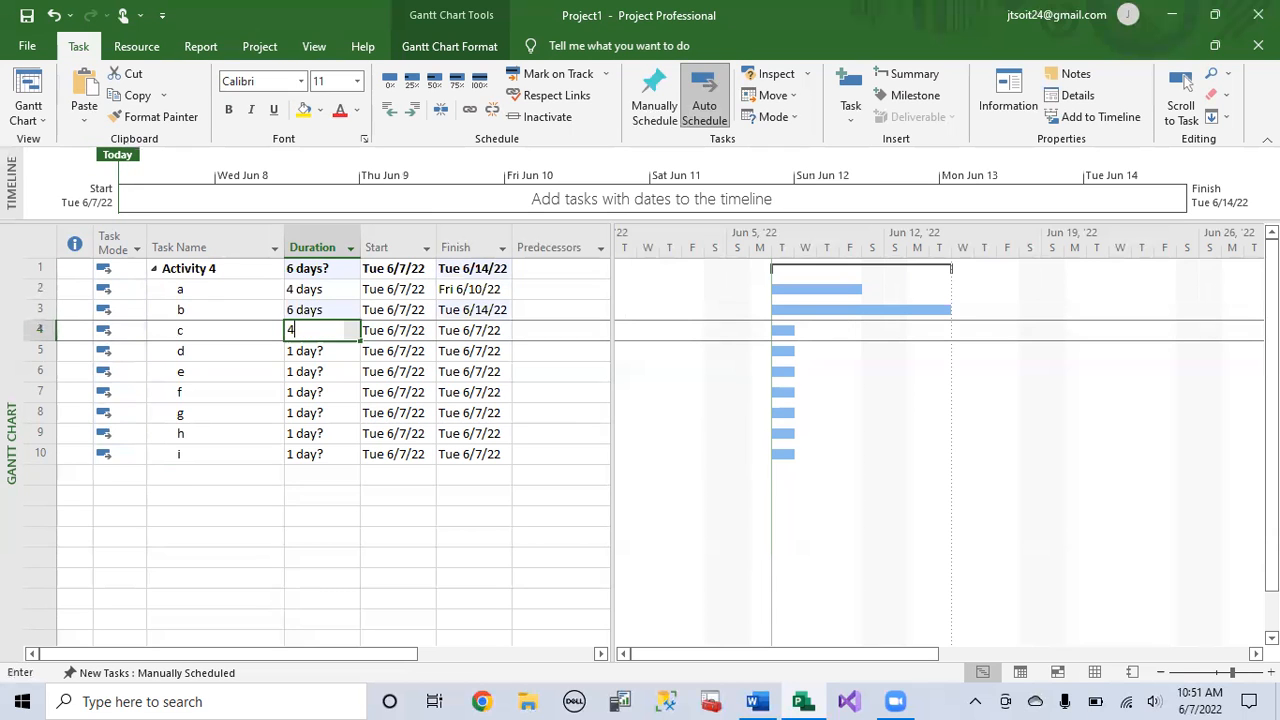
{"action": "key", "text": "Return"}
{"action": "type", "text": "2"}
{"action": "key", "text": "Return"}
{"action": "type", "text": "4"}
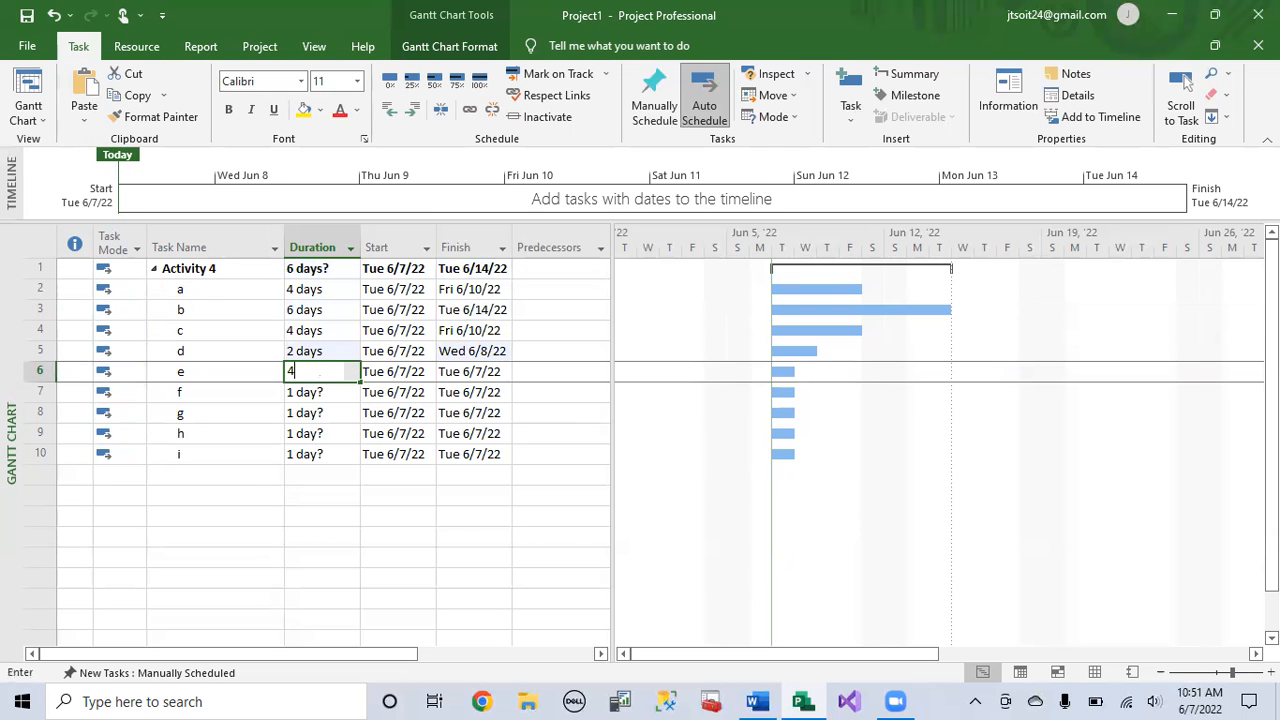
{"action": "key", "text": "Return"}
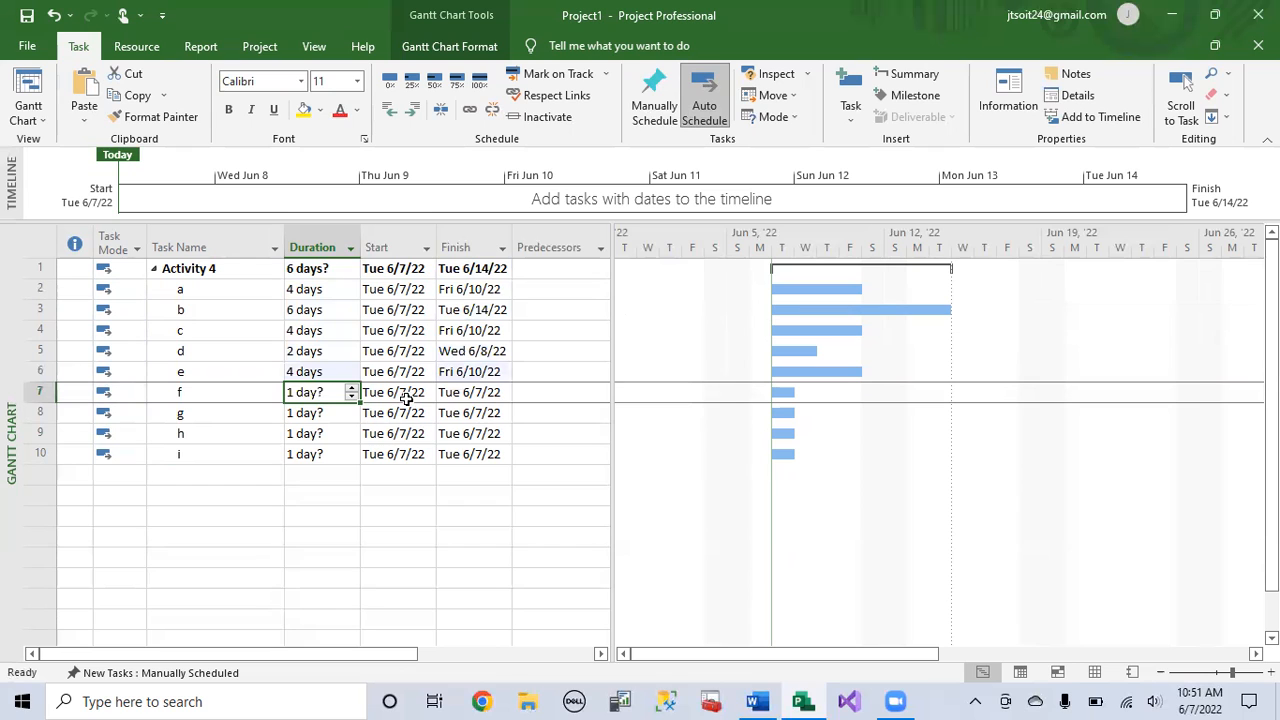
Step: Set the durations of tasks f through i to 5, 3, 4 and 2 days respectively
{"action": "type", "text": "5"}
{"action": "key", "text": "Return"}
{"action": "type", "text": "3"}
{"action": "key", "text": "Return"}
{"action": "type", "text": "4"}
{"action": "key", "text": "Return"}
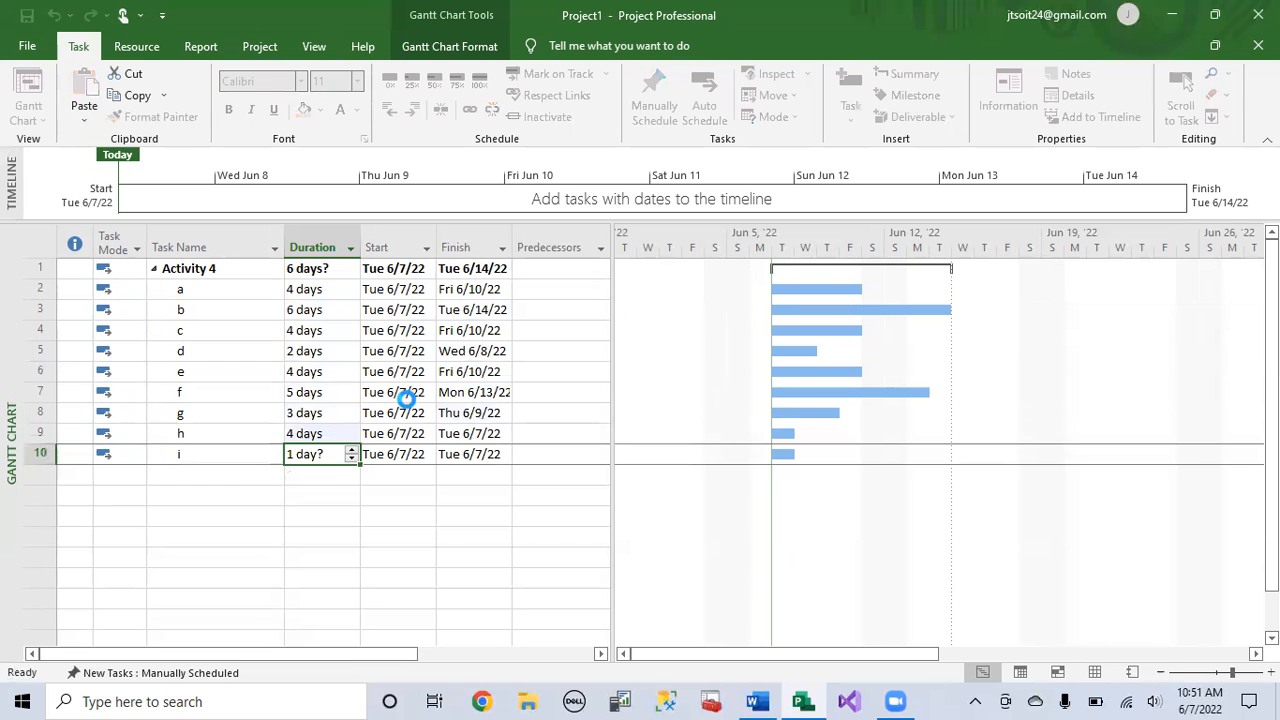
{"action": "type", "text": "2"}
{"action": "key", "text": "Return"}
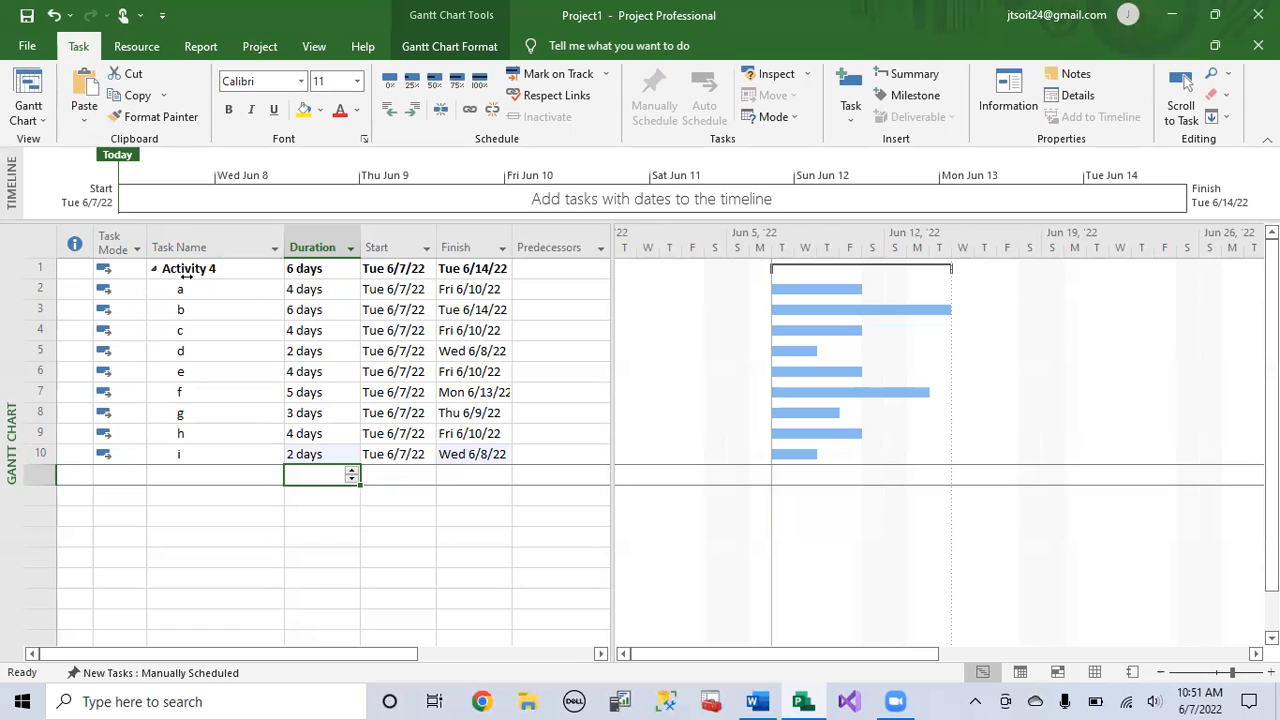
Step: Try to enter the letter a as the predecessor of task b
{"action": "left_click", "coordinate": [333, 270]}
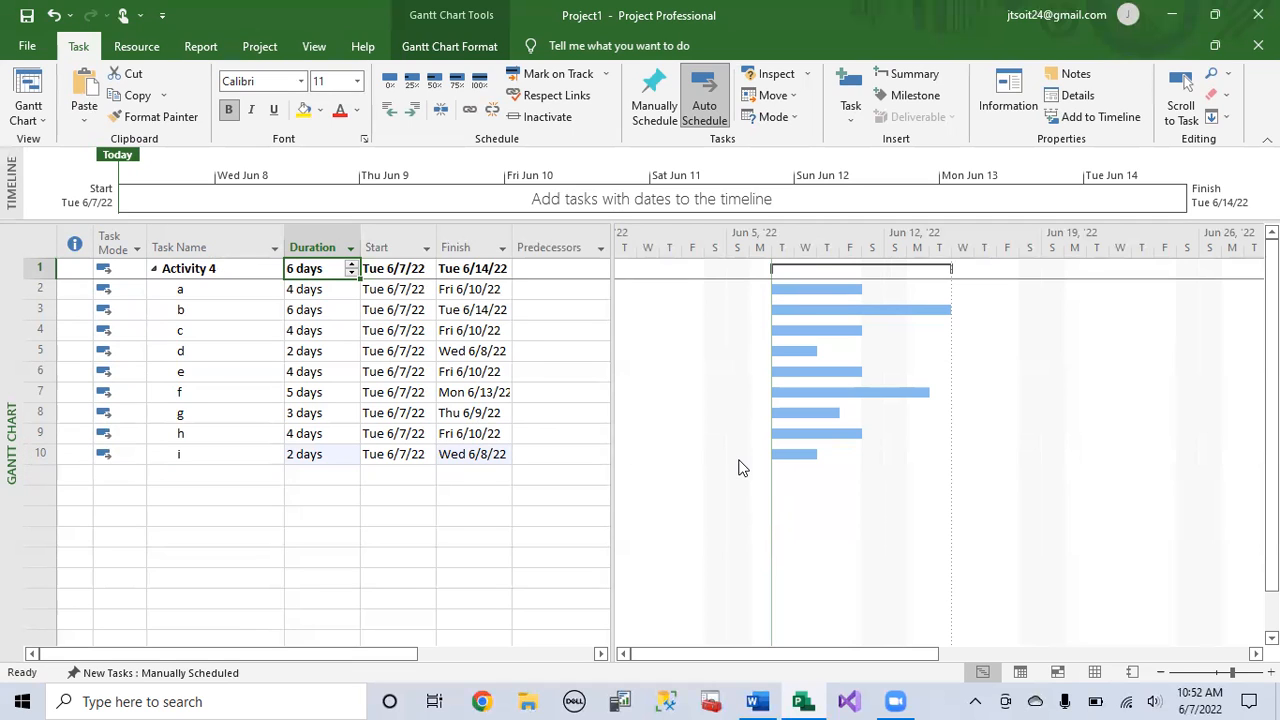
{"action": "left_click", "coordinate": [527, 248]}
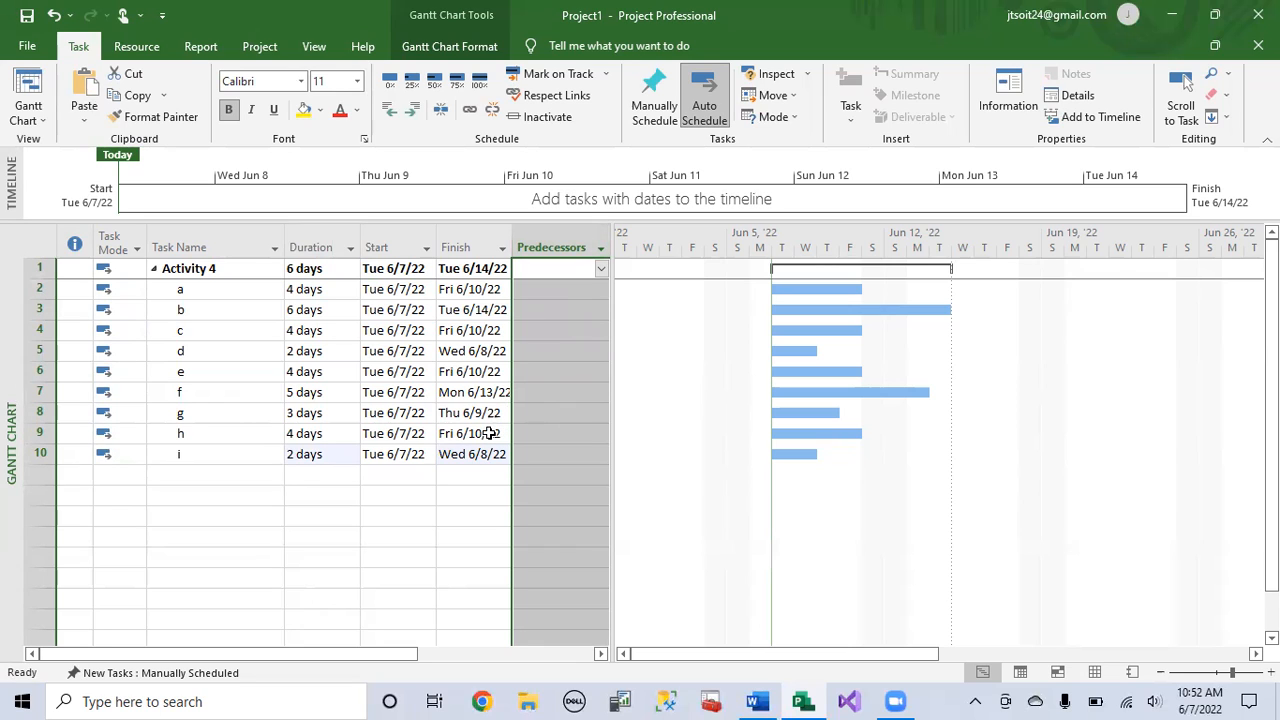
{"action": "left_click", "coordinate": [563, 292]}
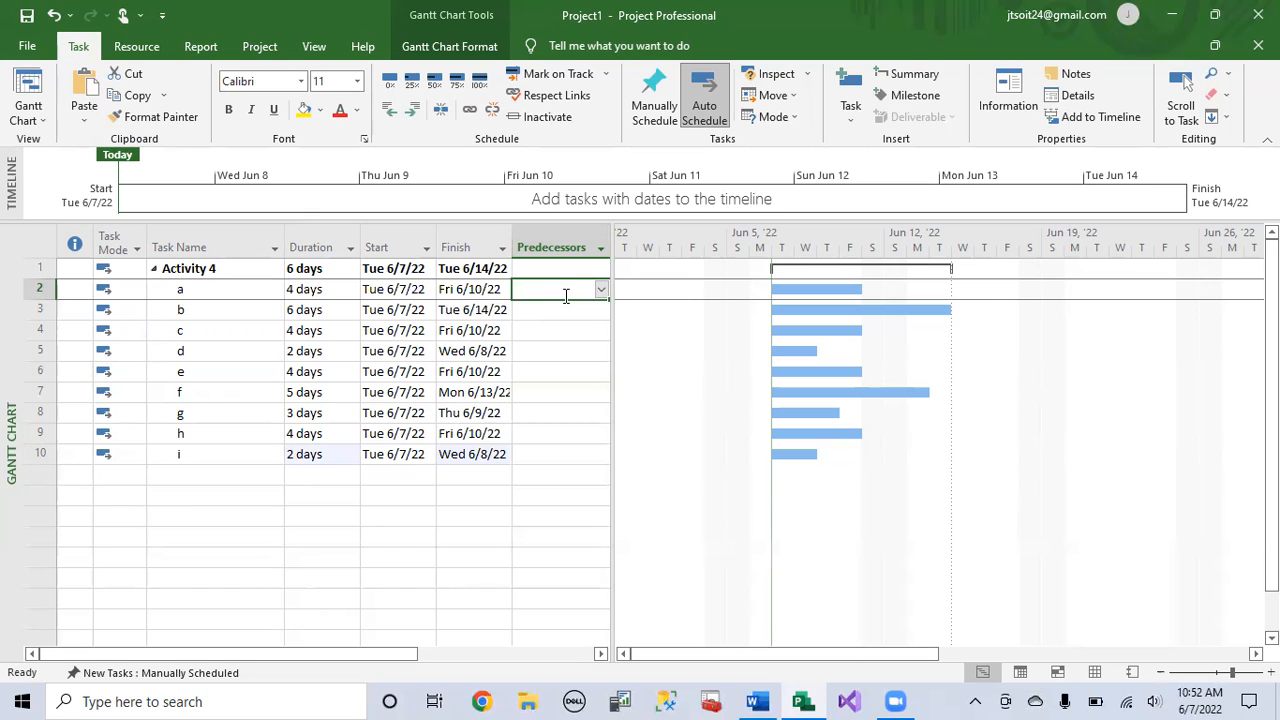
{"action": "key", "text": "Down"}
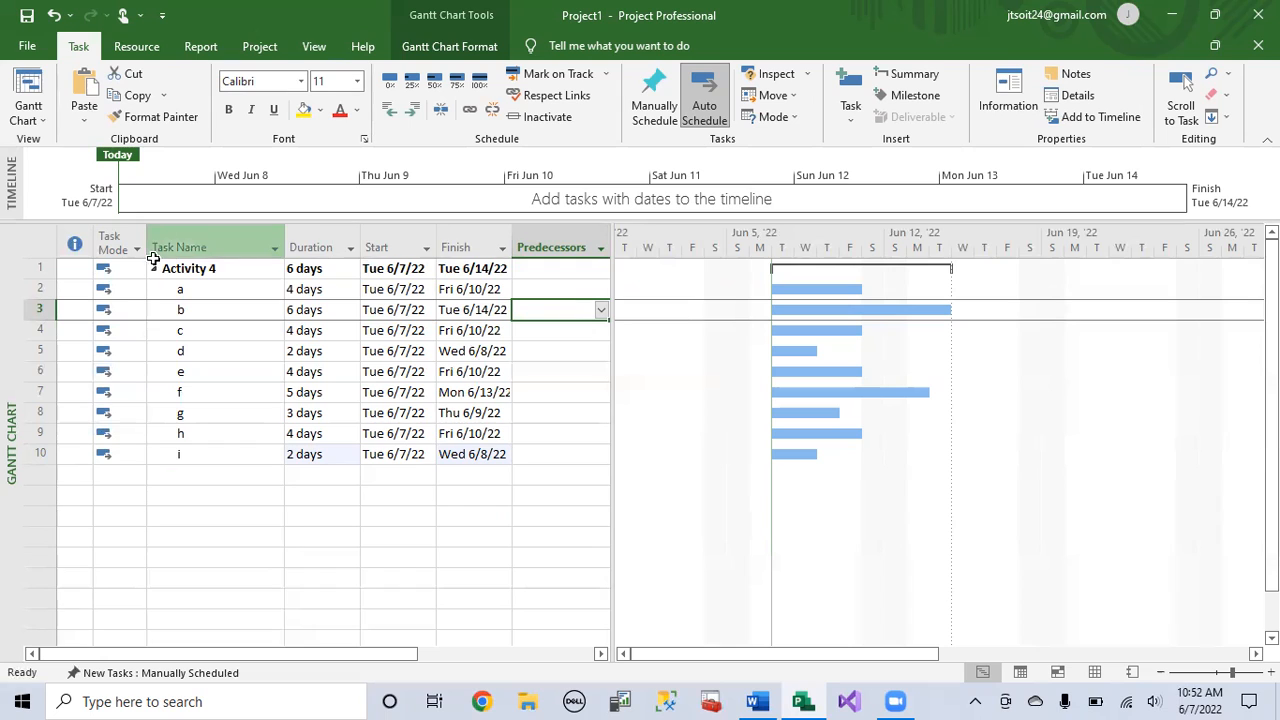
{"action": "left_click", "coordinate": [45, 289]}
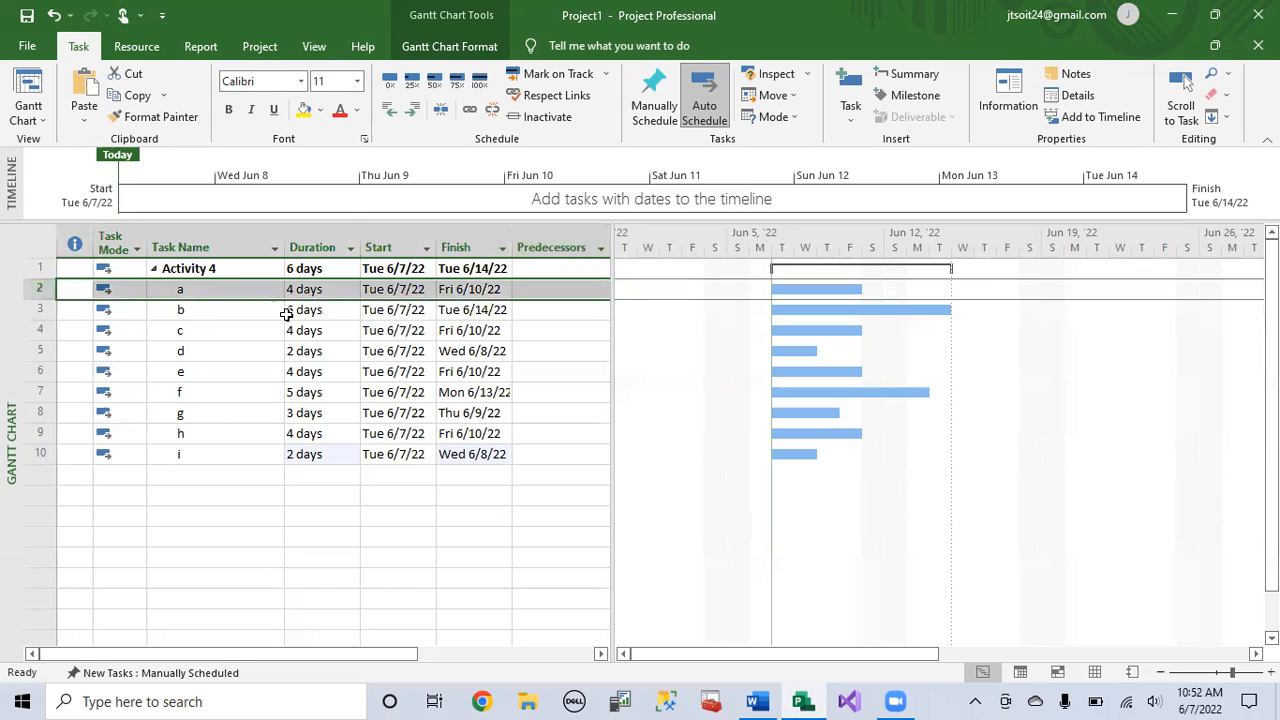
{"action": "left_click", "coordinate": [549, 315]}
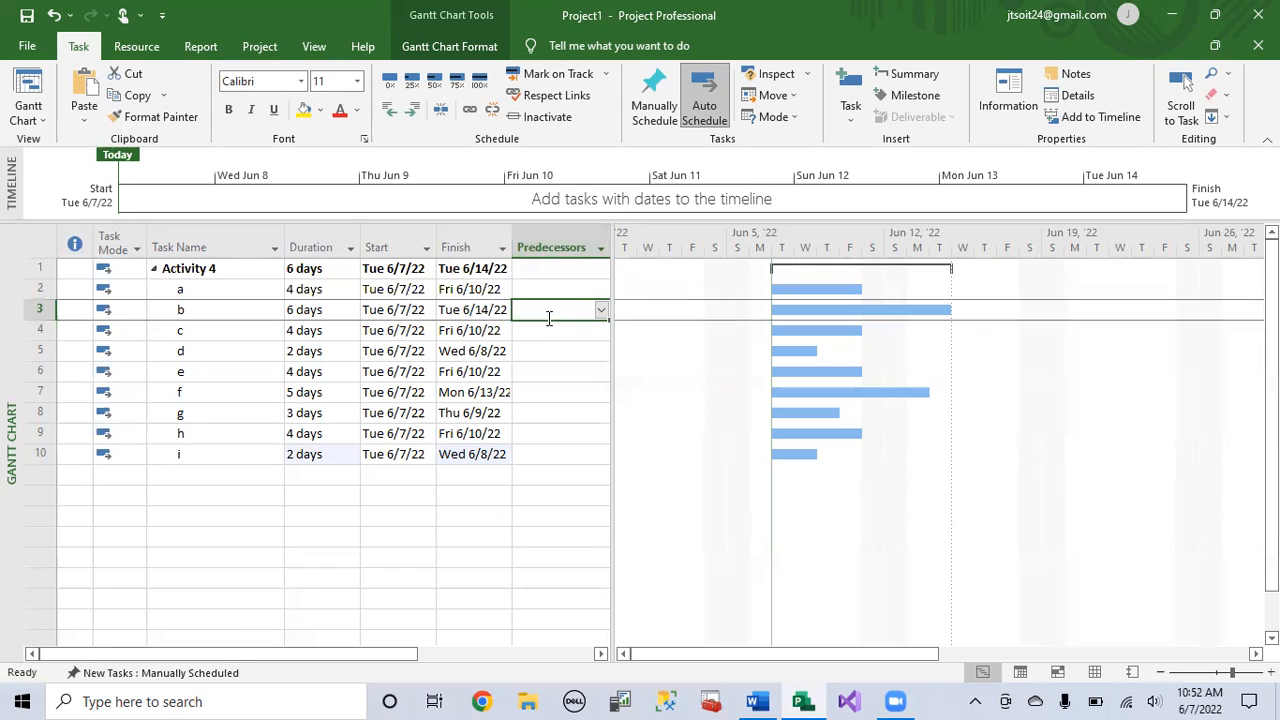
{"action": "type", "text": "a"}
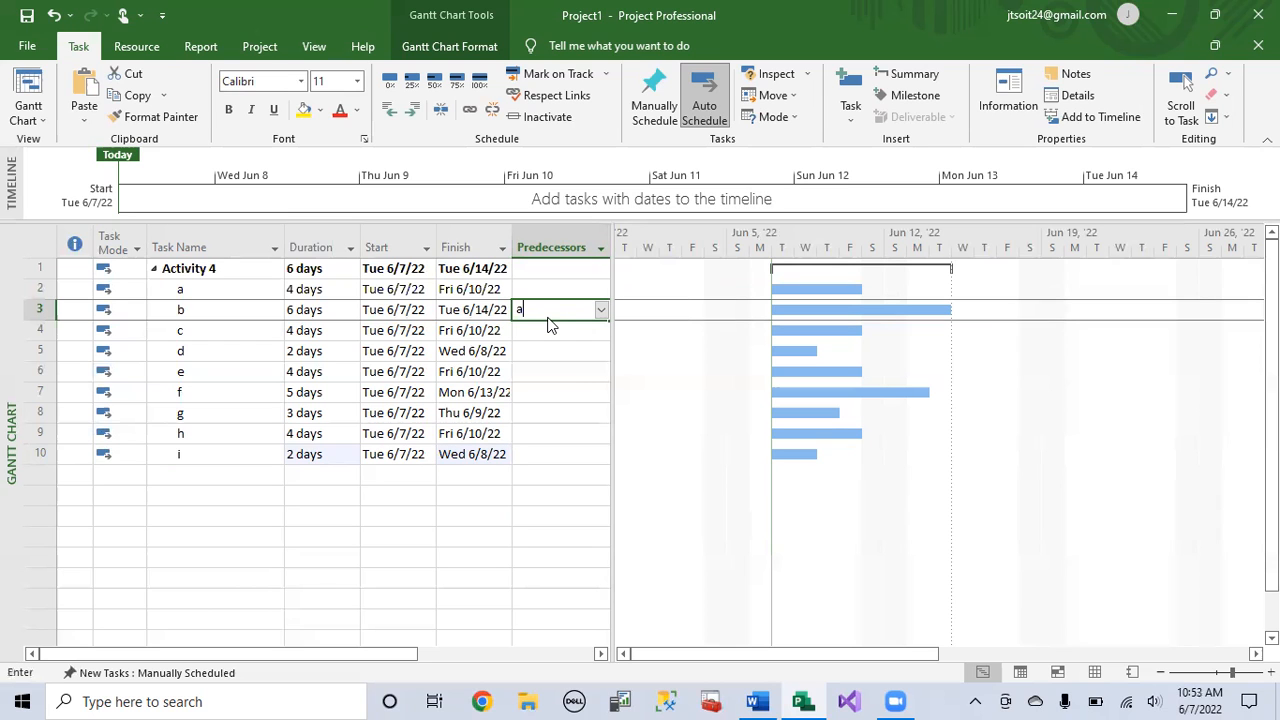
{"action": "key", "text": "Return"}
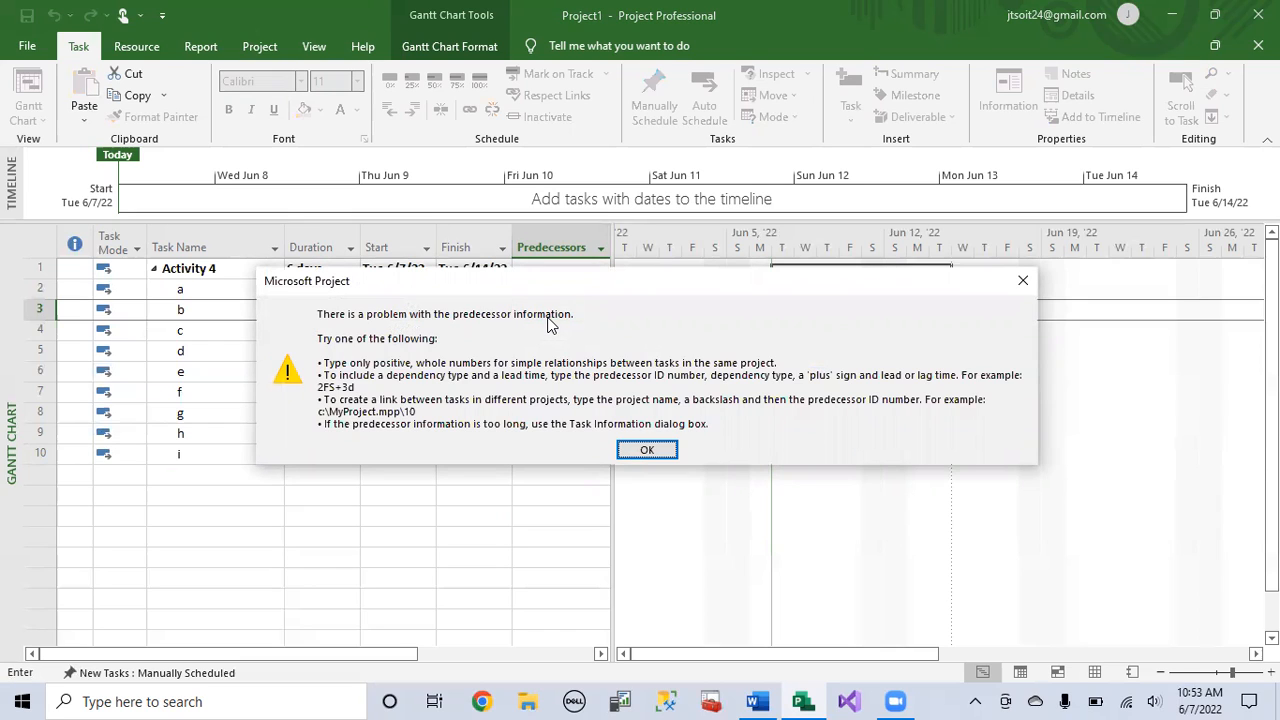
{"action": "left_click", "coordinate": [647, 450]}
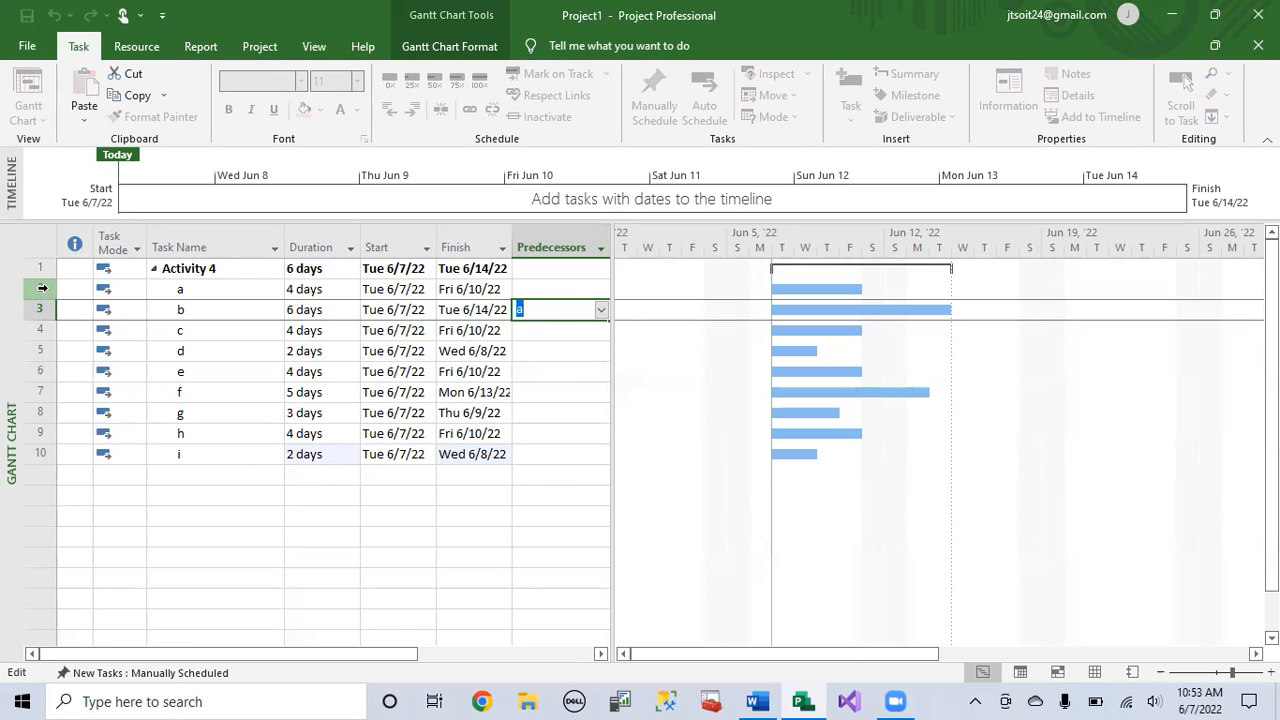
Step: Set the predecessor of task b to 2, the row ID of task a
{"action": "key", "text": "BackSpace"}
{"action": "type", "text": "2"}
{"action": "key", "text": "Return"}
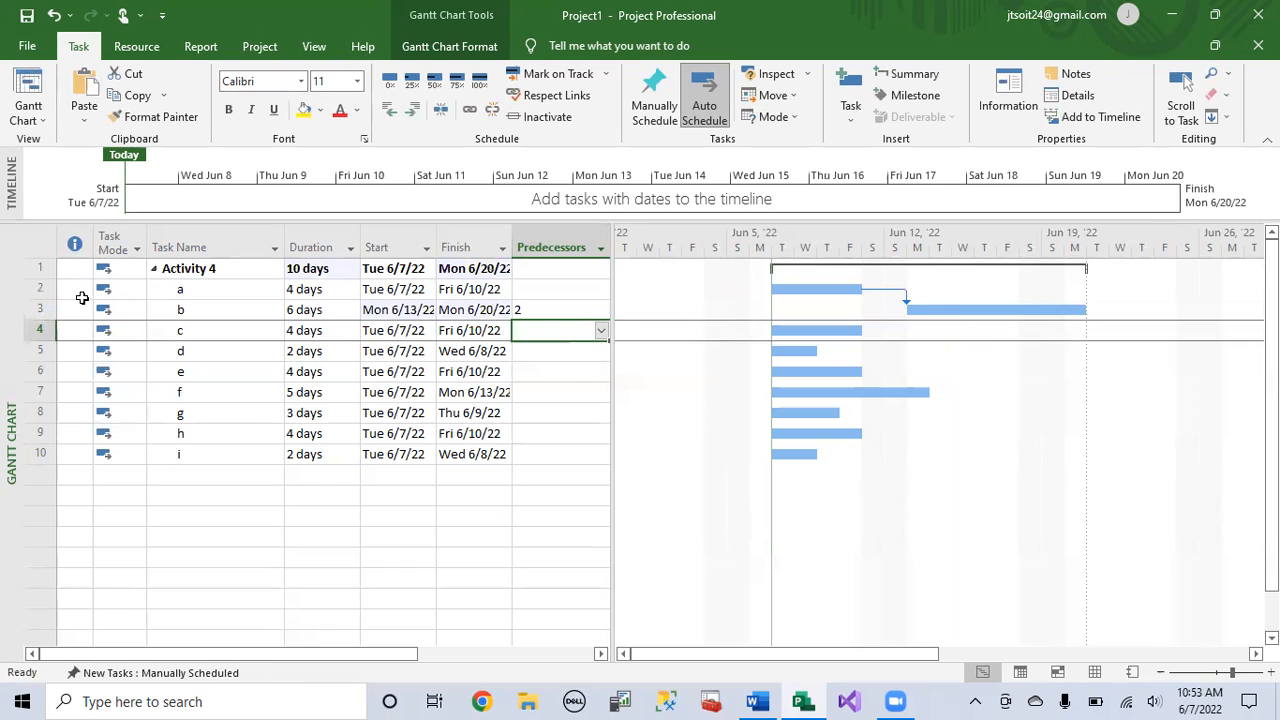
{"action": "left_click", "coordinate": [40, 289]}
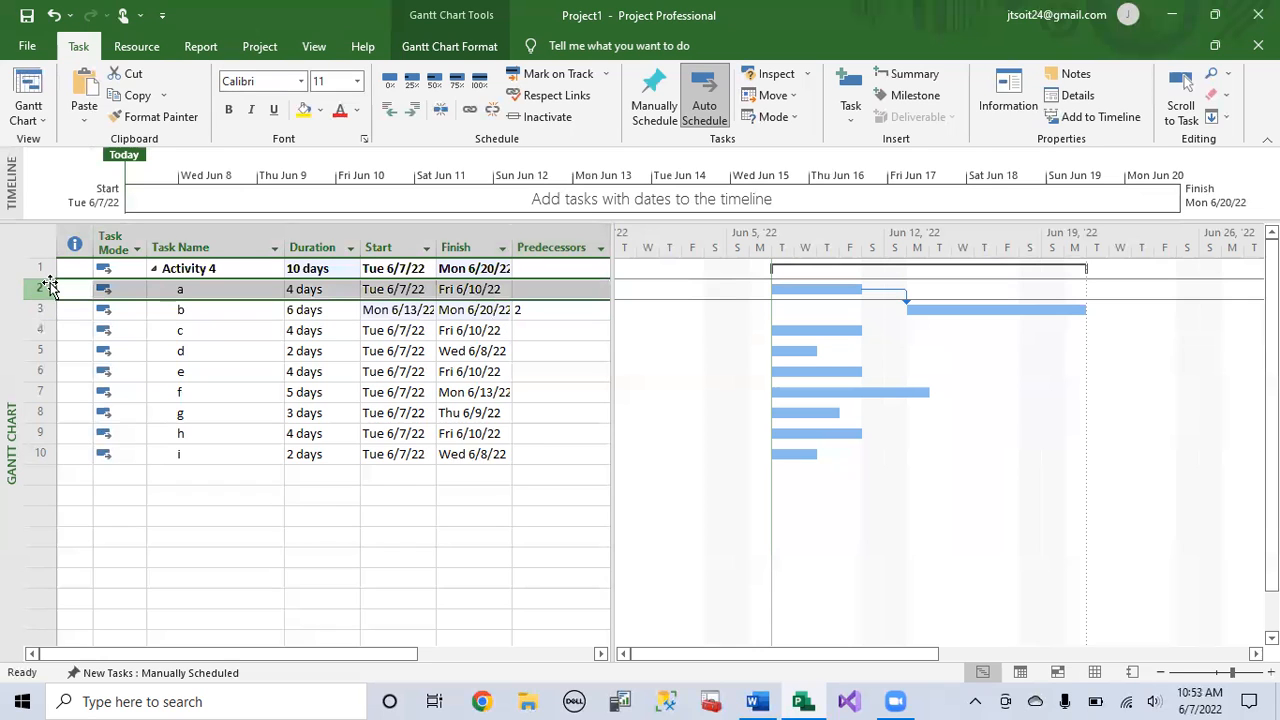
{"action": "left_click", "coordinate": [587, 313]}
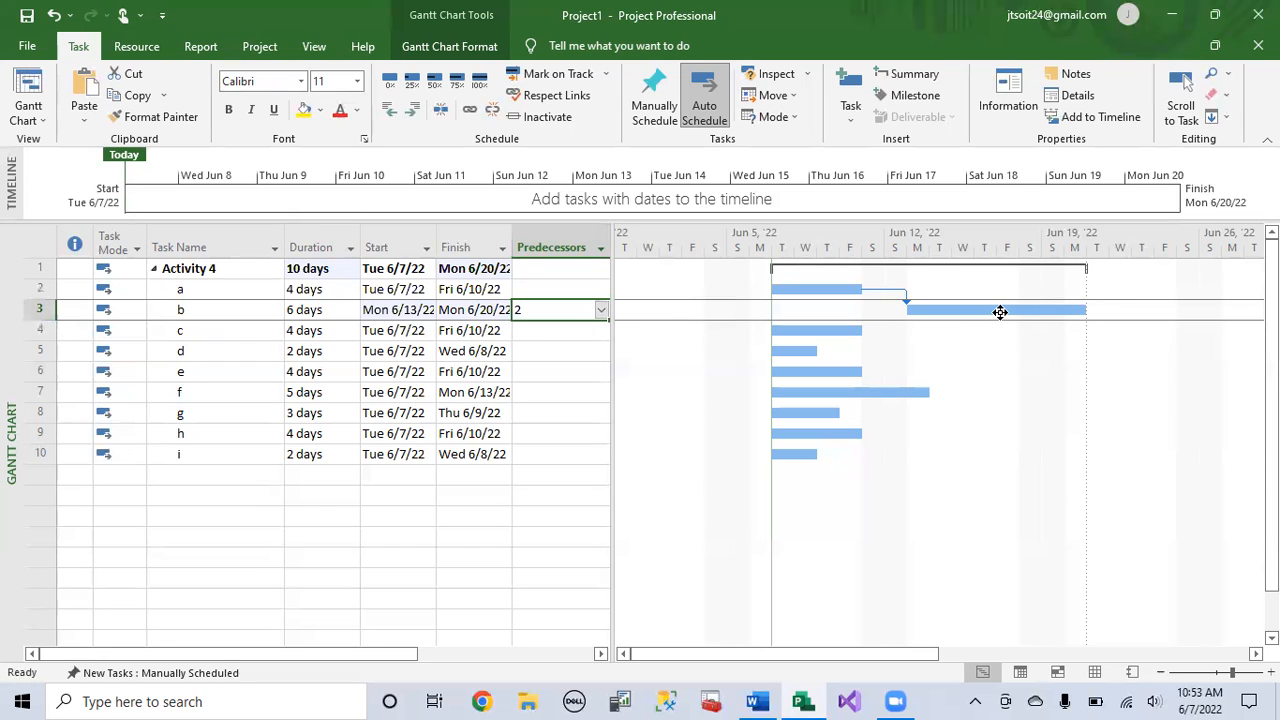
Step: Set the predecessor of task c to 2 and the predecessor of task d to 4
{"action": "left_click", "coordinate": [574, 327]}
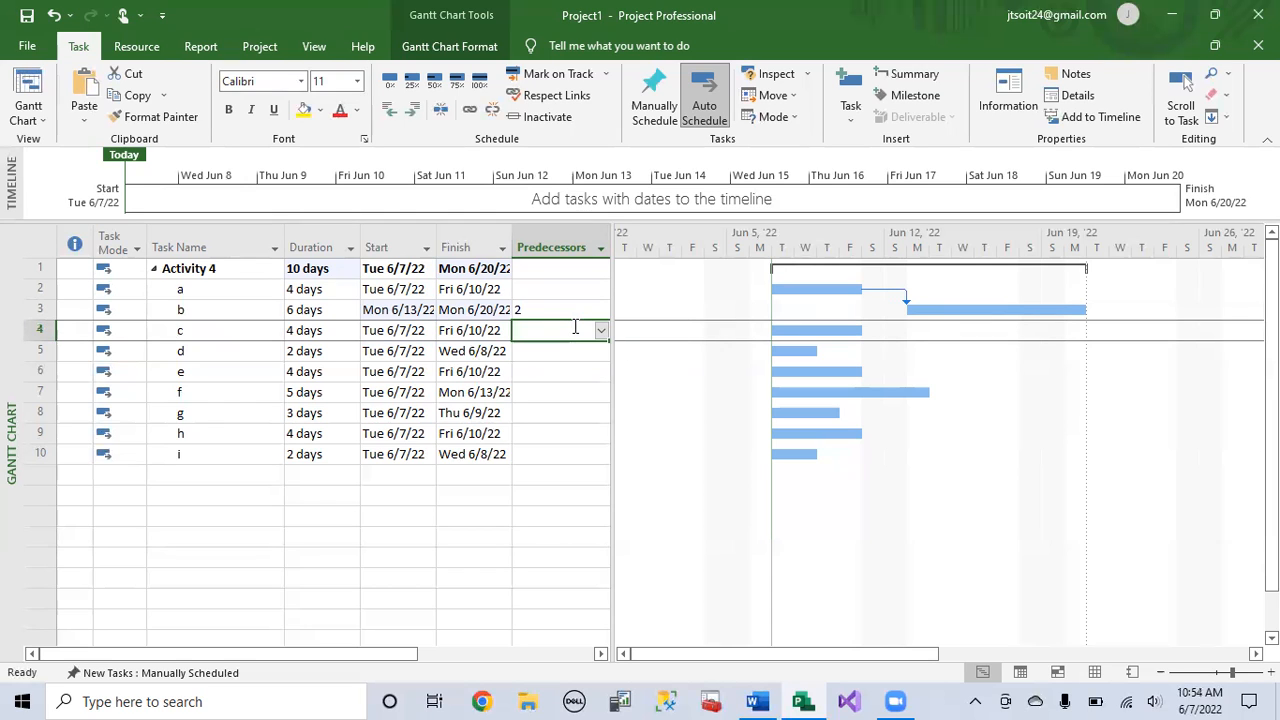
{"action": "type", "text": "2"}
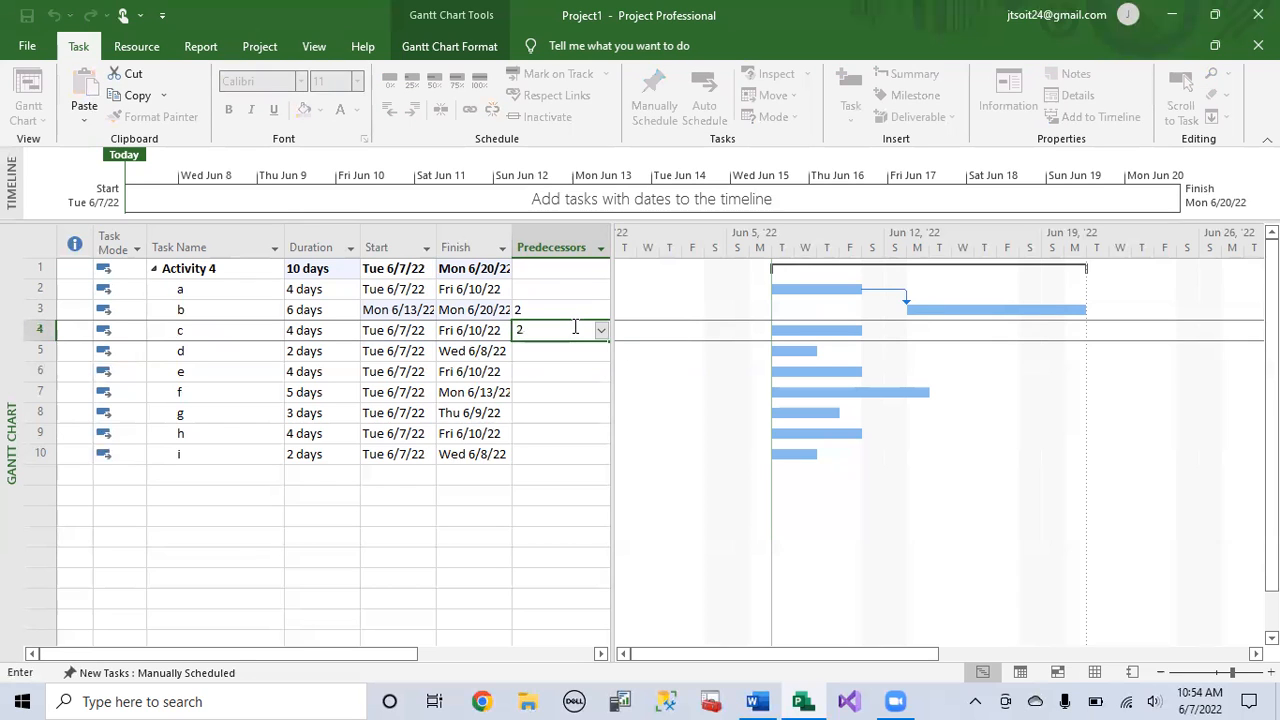
{"action": "key", "text": "Return"}
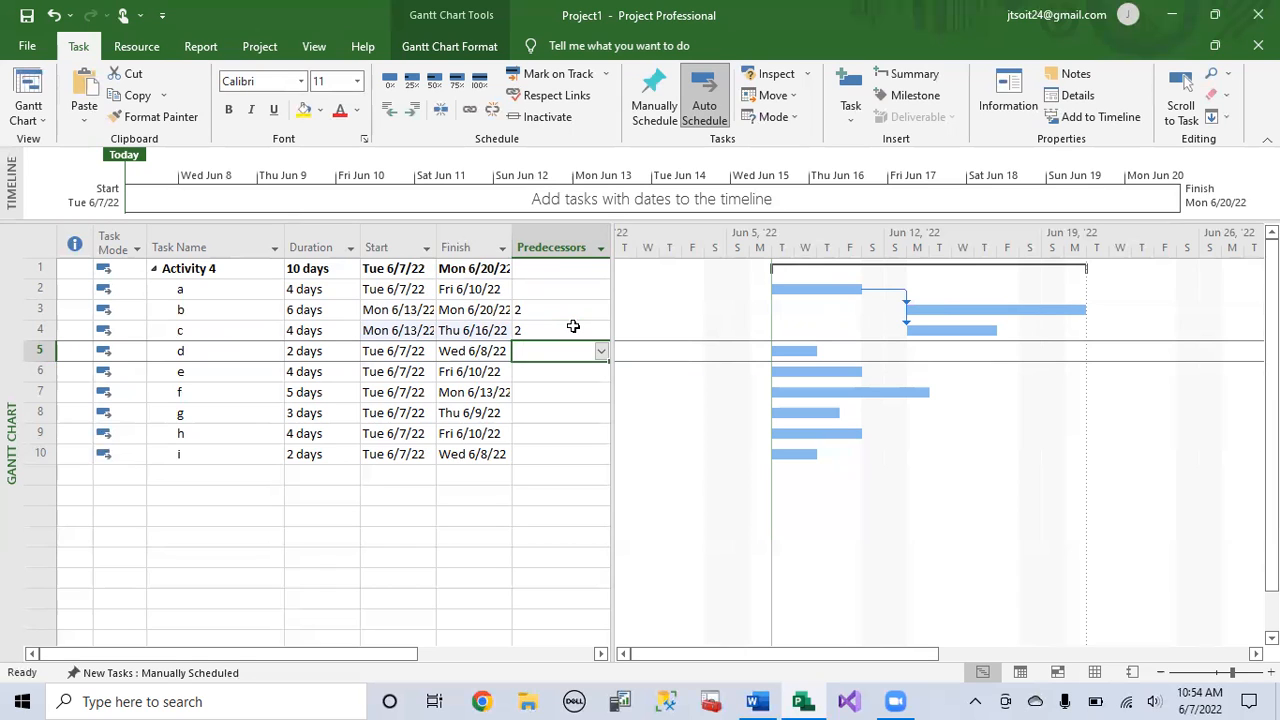
{"action": "left_click", "coordinate": [40, 330]}
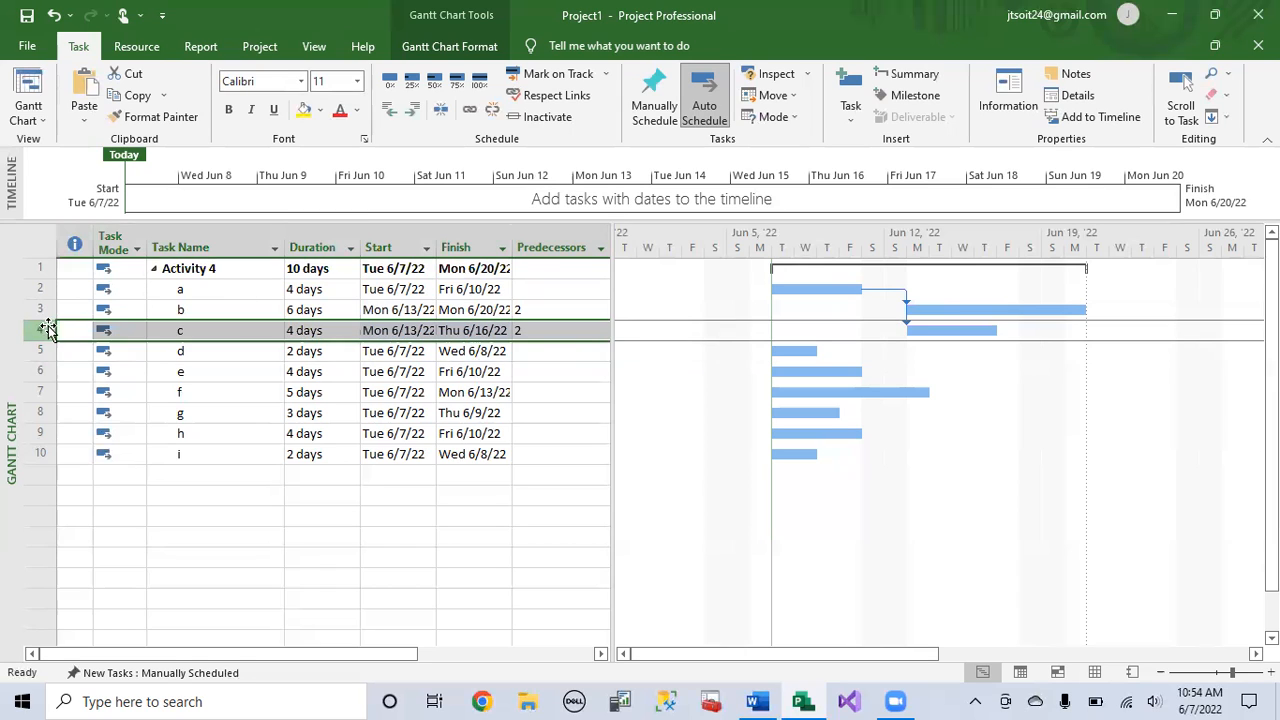
{"action": "left_click", "coordinate": [575, 350]}
{"action": "type", "text": "4"}
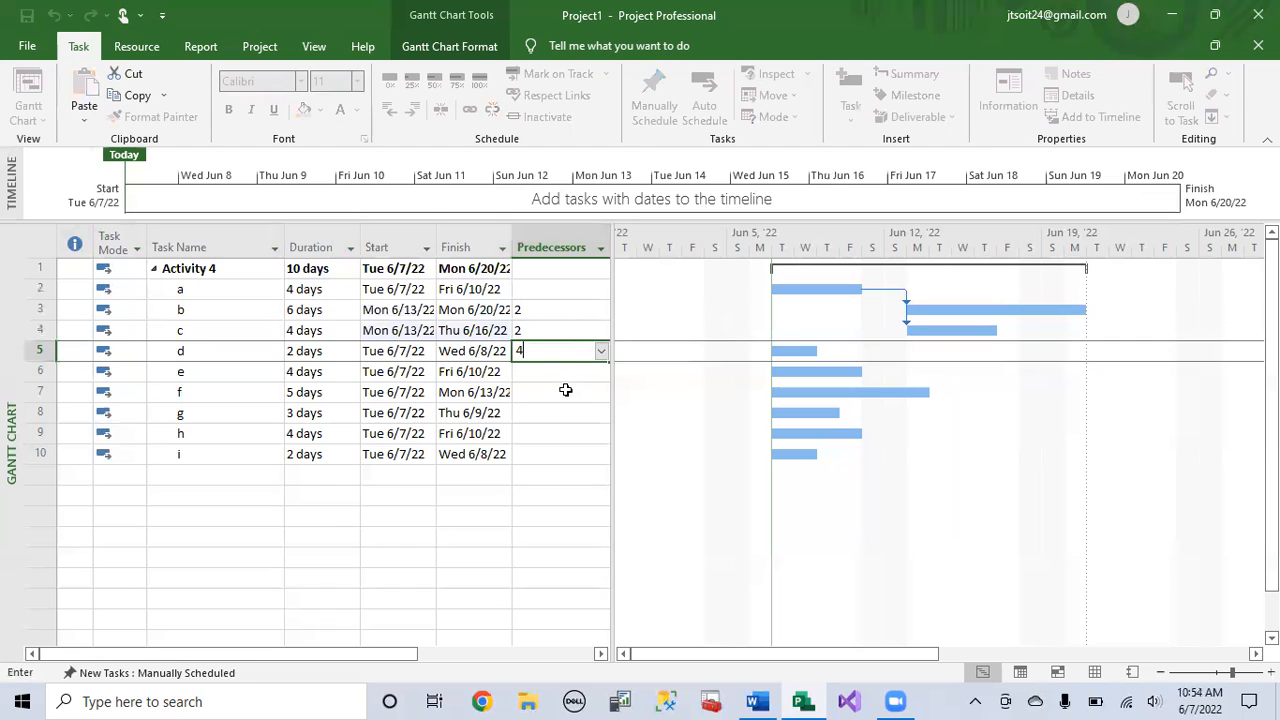
{"action": "key", "text": "Return"}
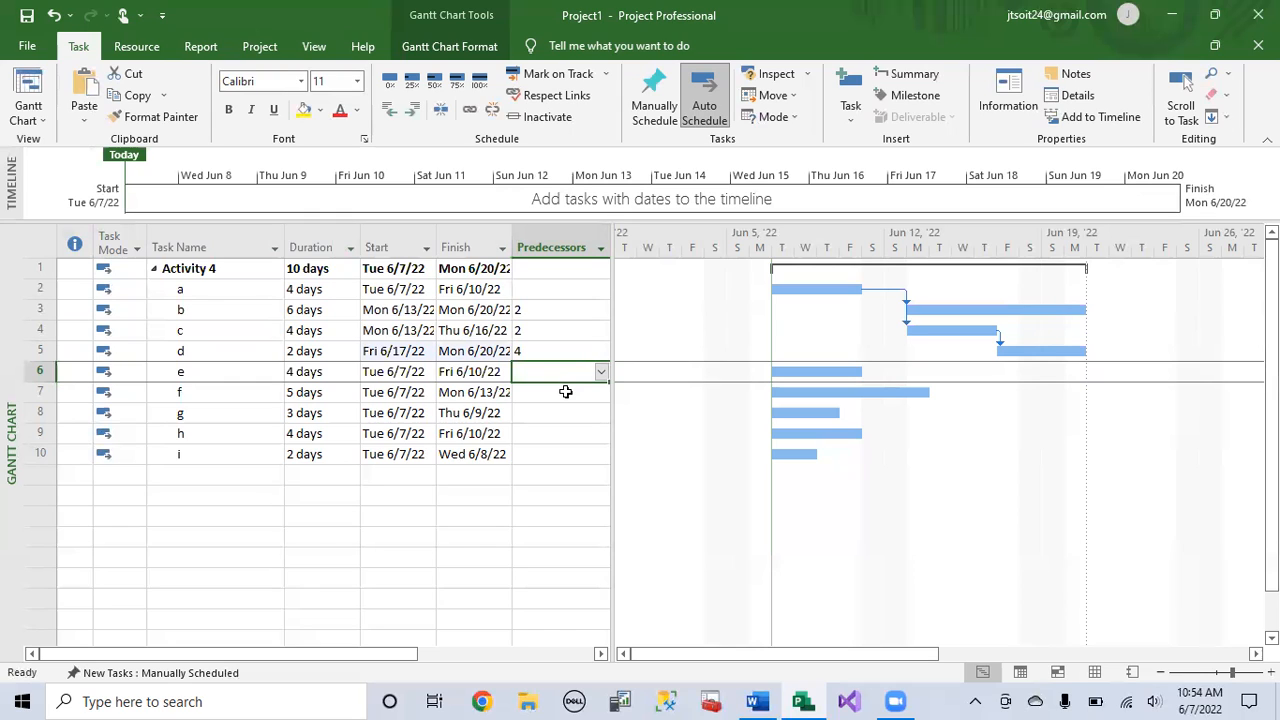
Step: Set the predecessor of task e to 3 and the predecessors of task f to 3,5
{"action": "type", "text": "3"}
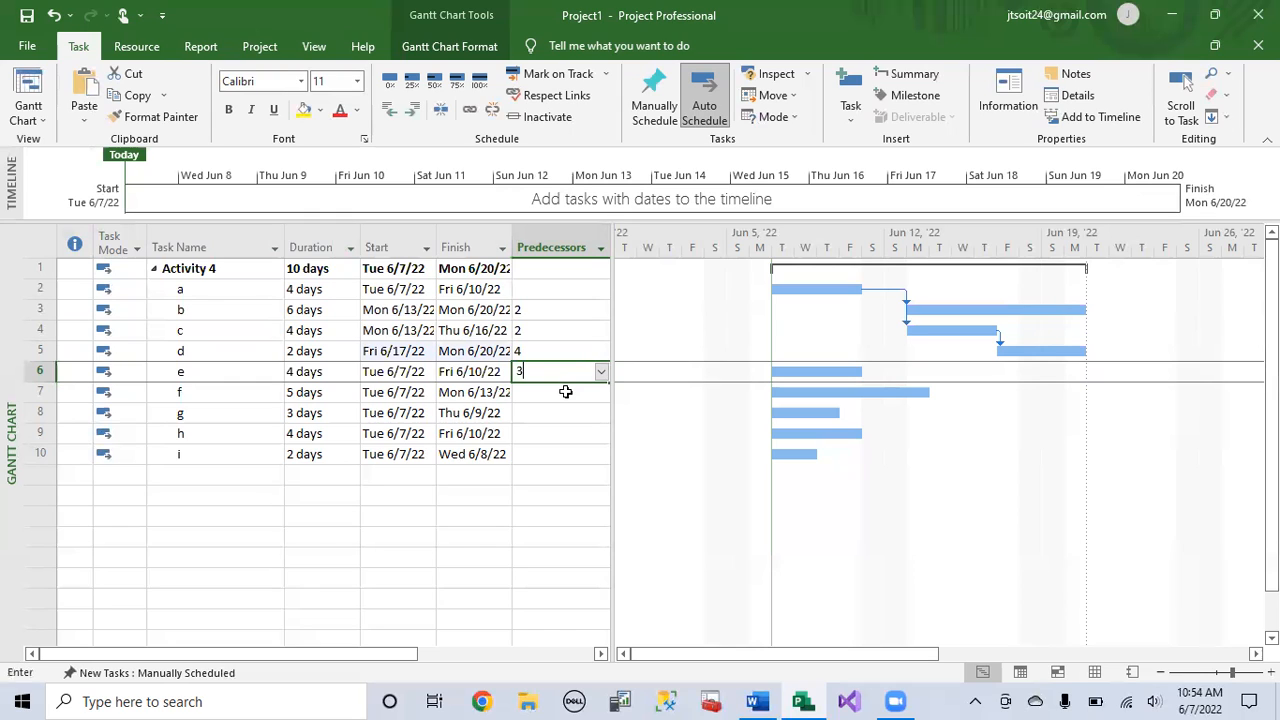
{"action": "key", "text": "Return"}
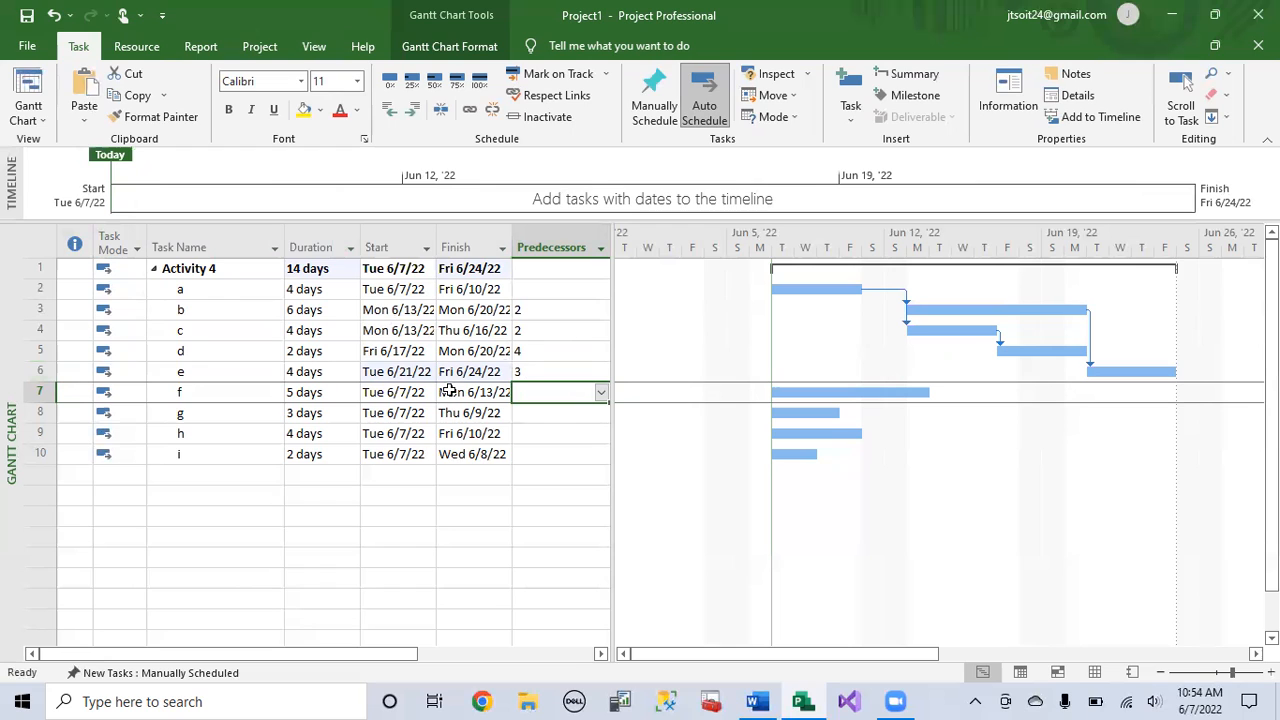
{"action": "type", "text": "3,5"}
{"action": "key", "text": "Return"}
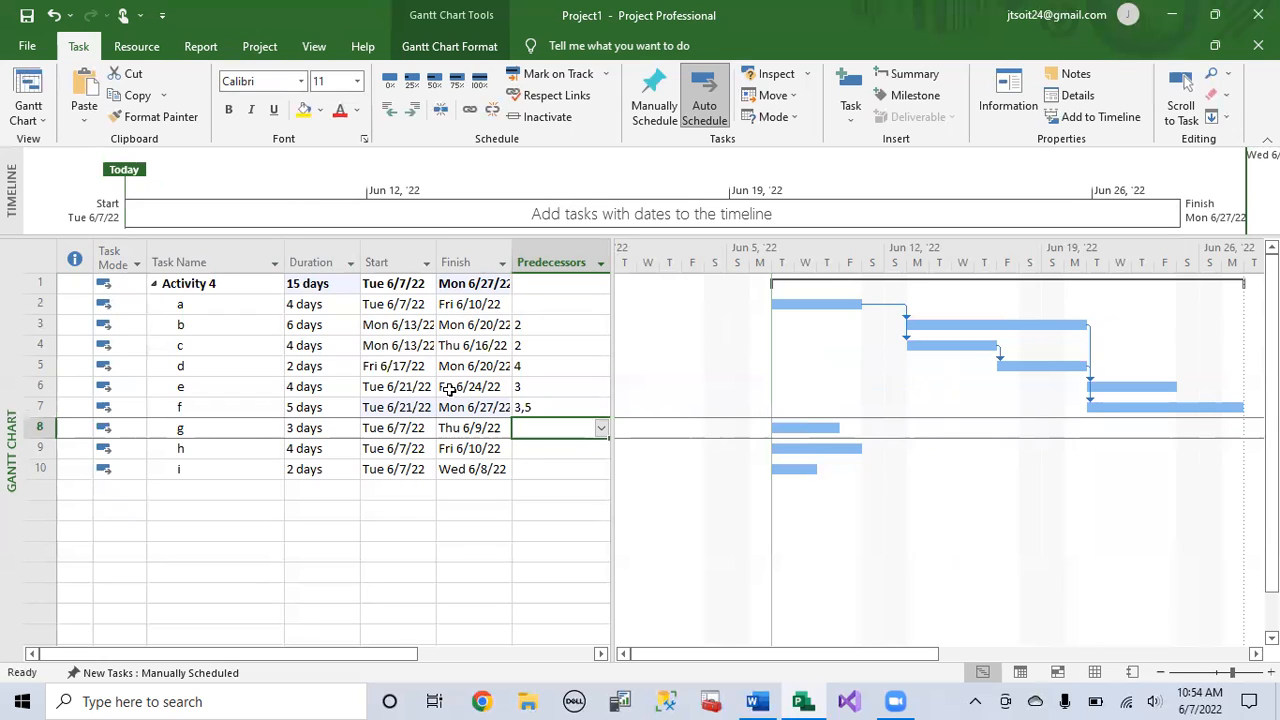
Step: Set the predecessor of task g to 4 and the predecessors of task h to 7,8
{"action": "type", "text": "4"}
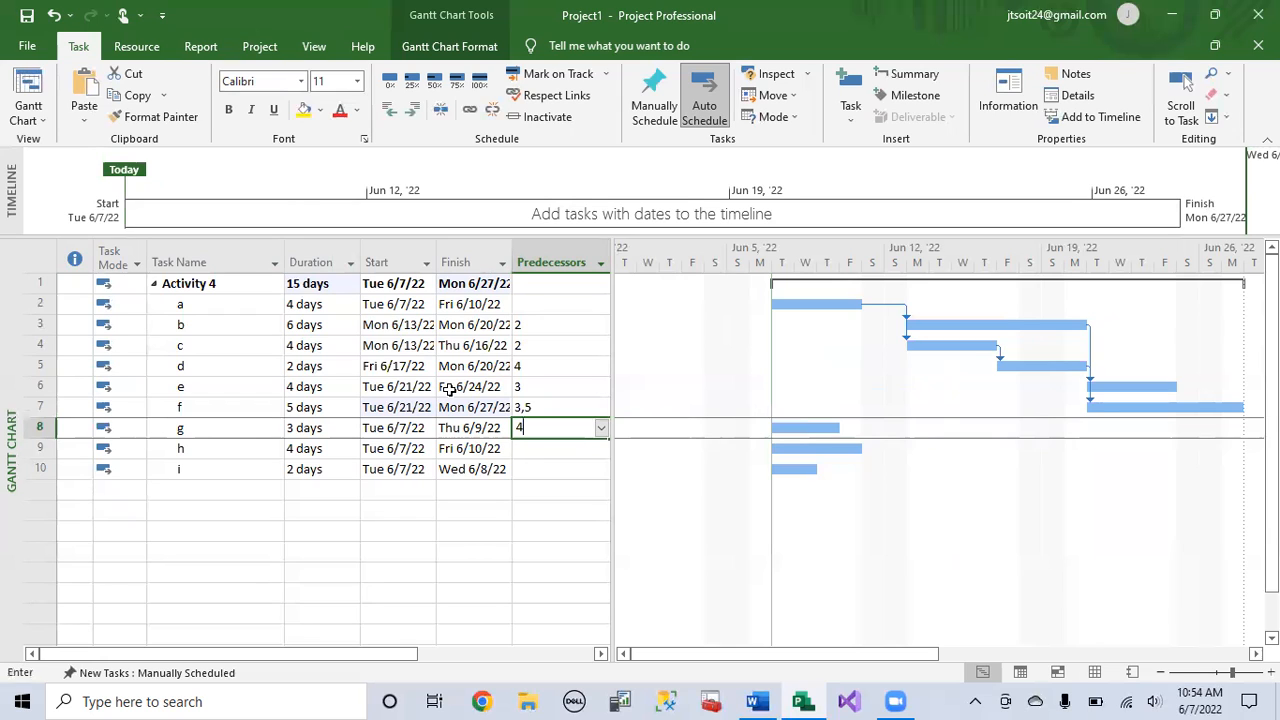
{"action": "key", "text": "Return"}
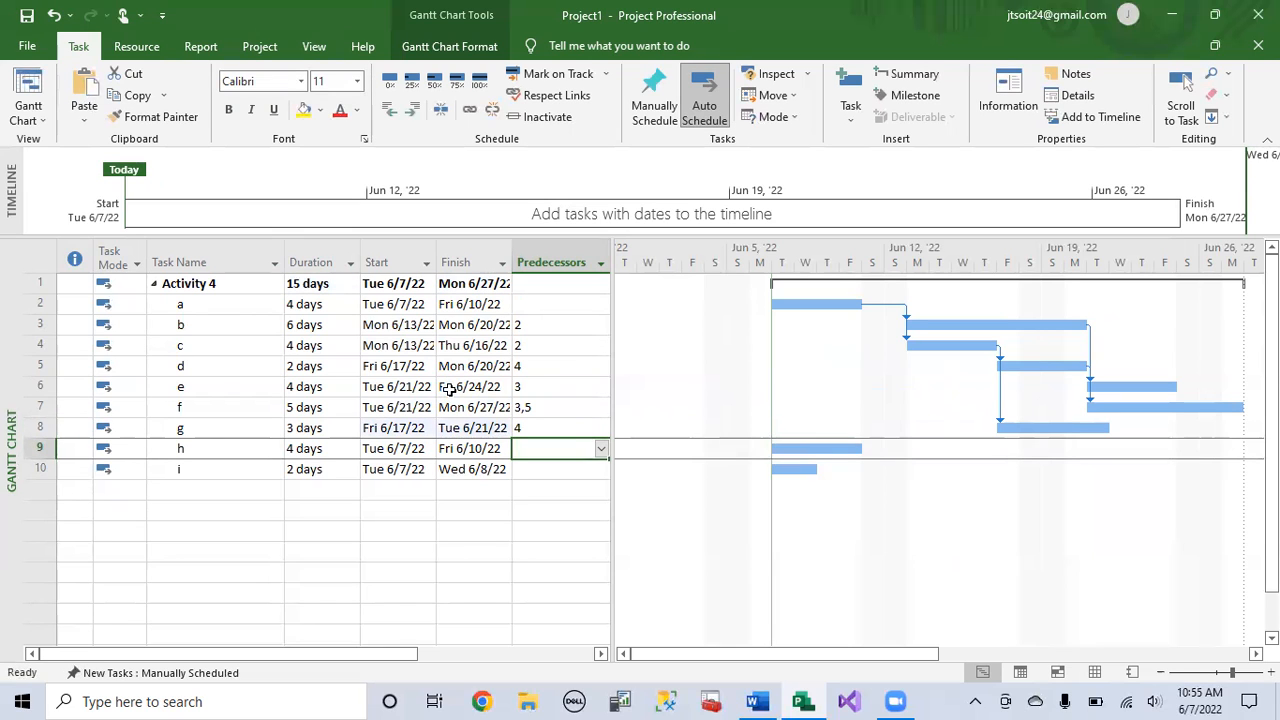
{"action": "left_click", "coordinate": [40, 407]}
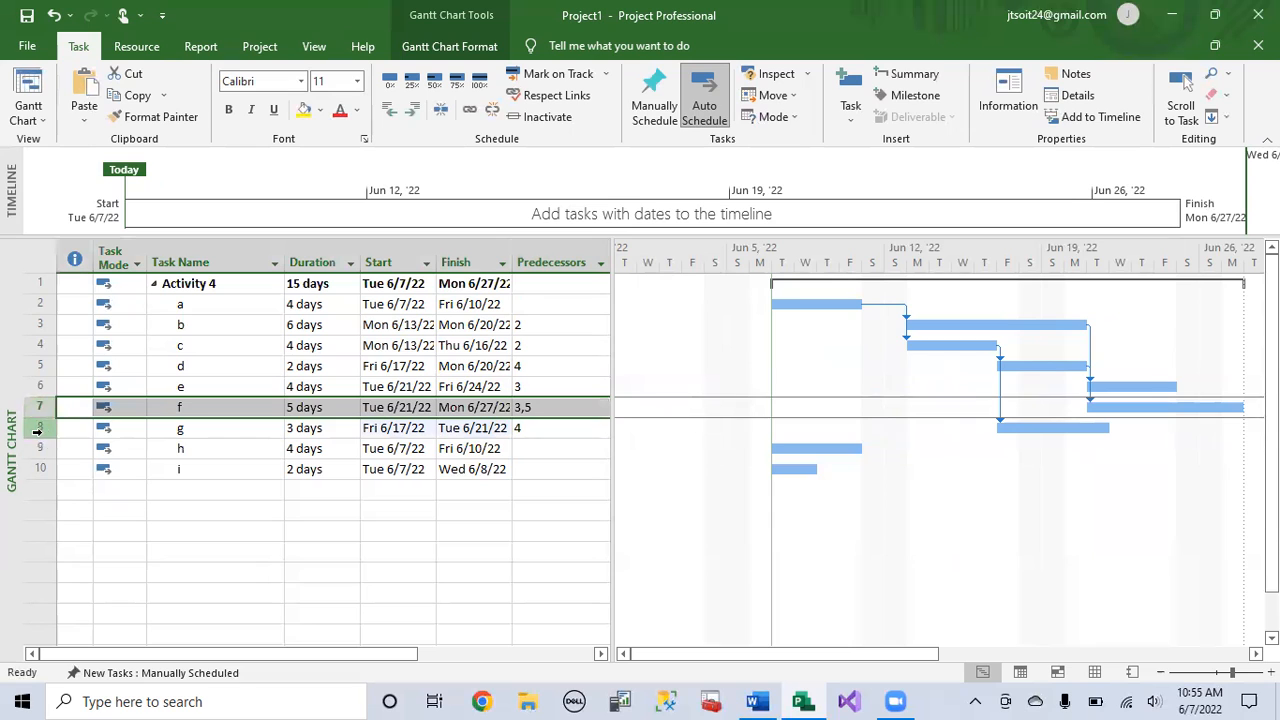
{"action": "left_click", "coordinate": [38, 428]}
{"action": "left_click", "coordinate": [549, 448]}
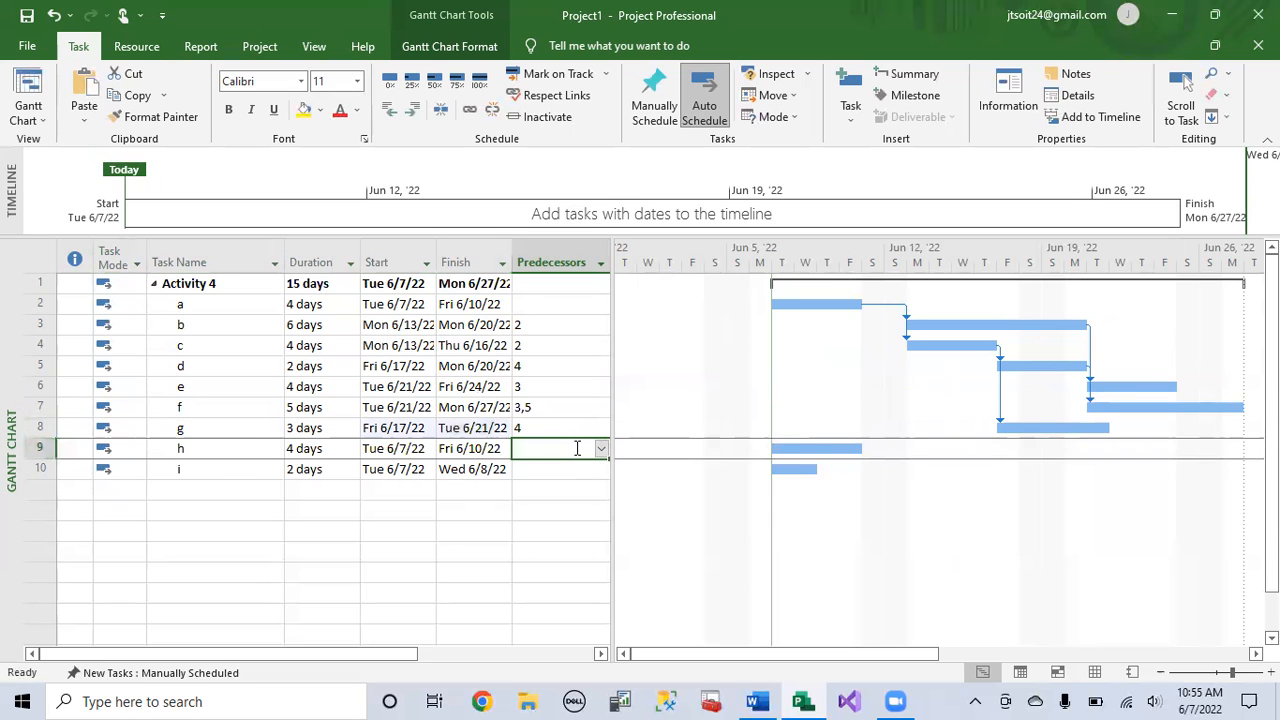
{"action": "type", "text": "7,8"}
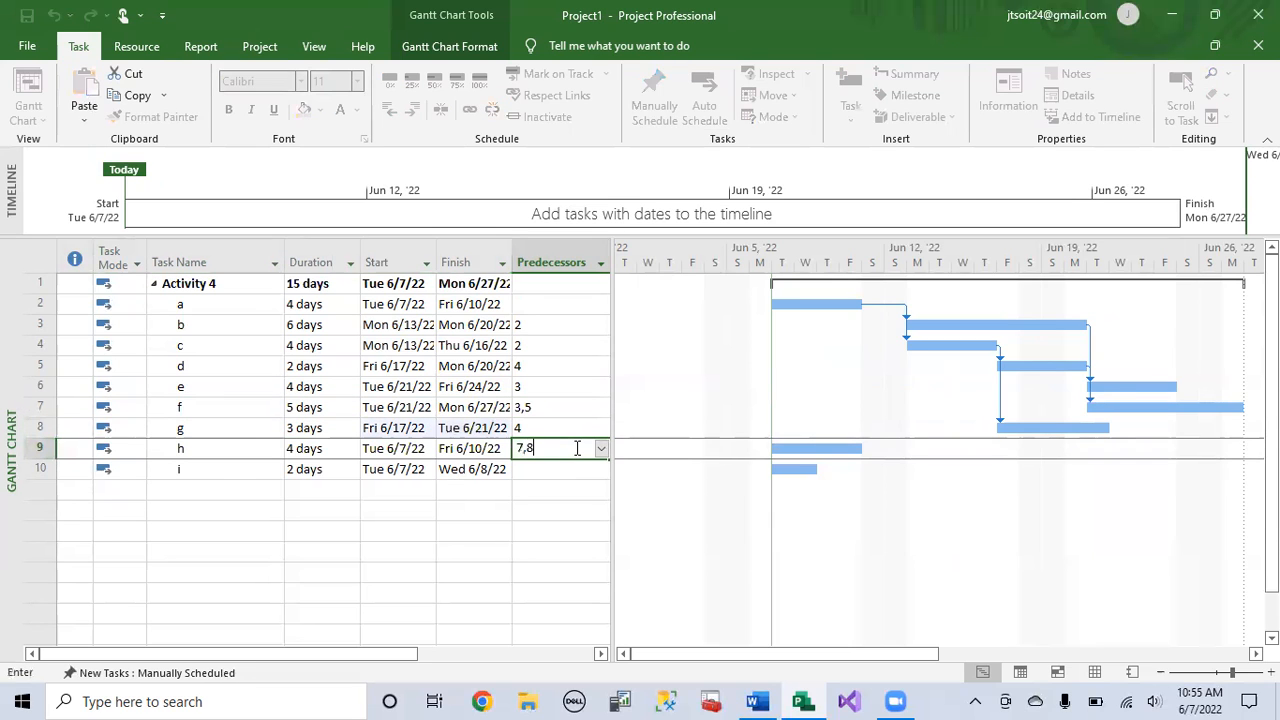
{"action": "key", "text": "Return"}
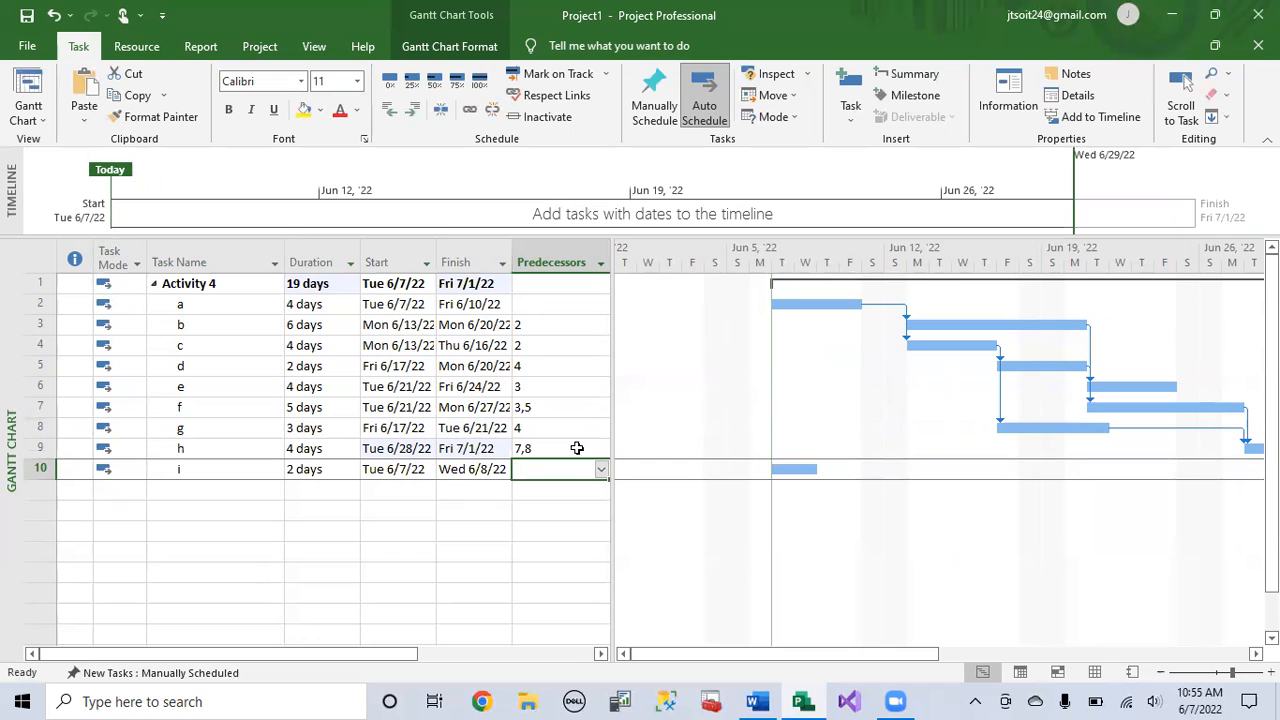
Step: Set the predecessors of task i to 6,9, the row IDs of tasks e and h
{"action": "left_click", "coordinate": [40, 386]}
{"action": "left_click", "coordinate": [40, 448]}
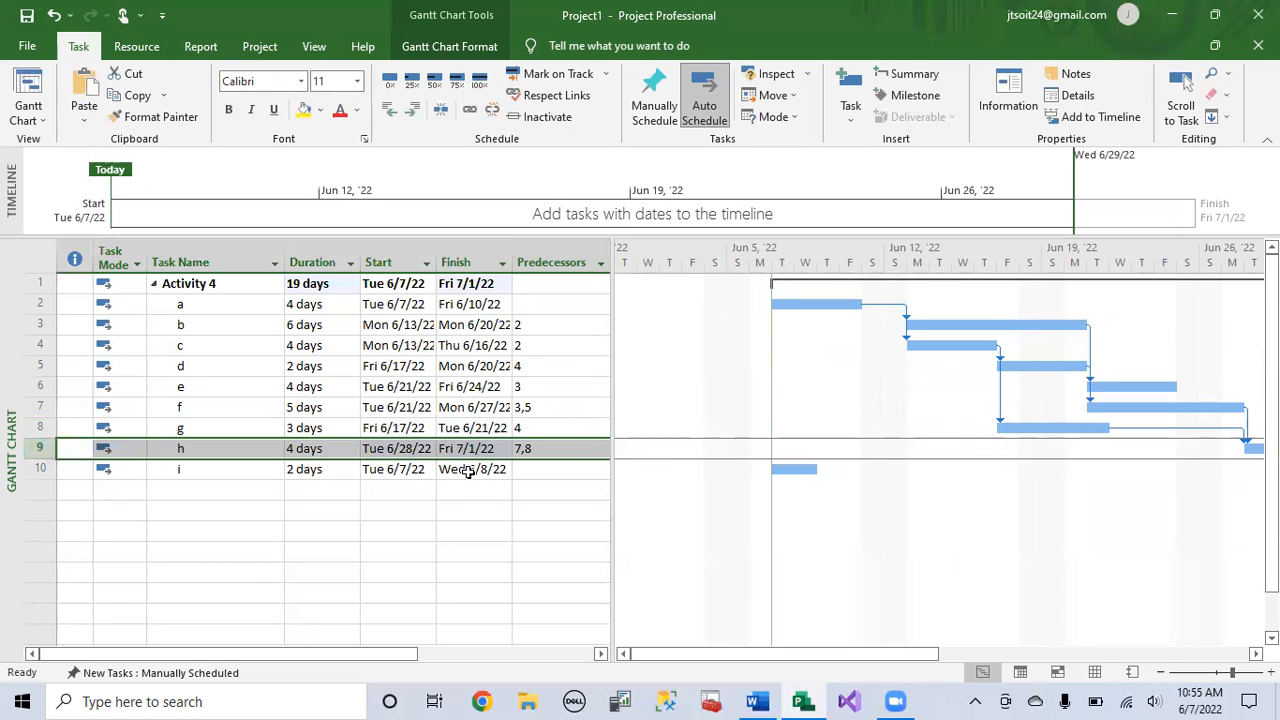
{"action": "left_click", "coordinate": [545, 470]}
{"action": "type", "text": "6,9"}
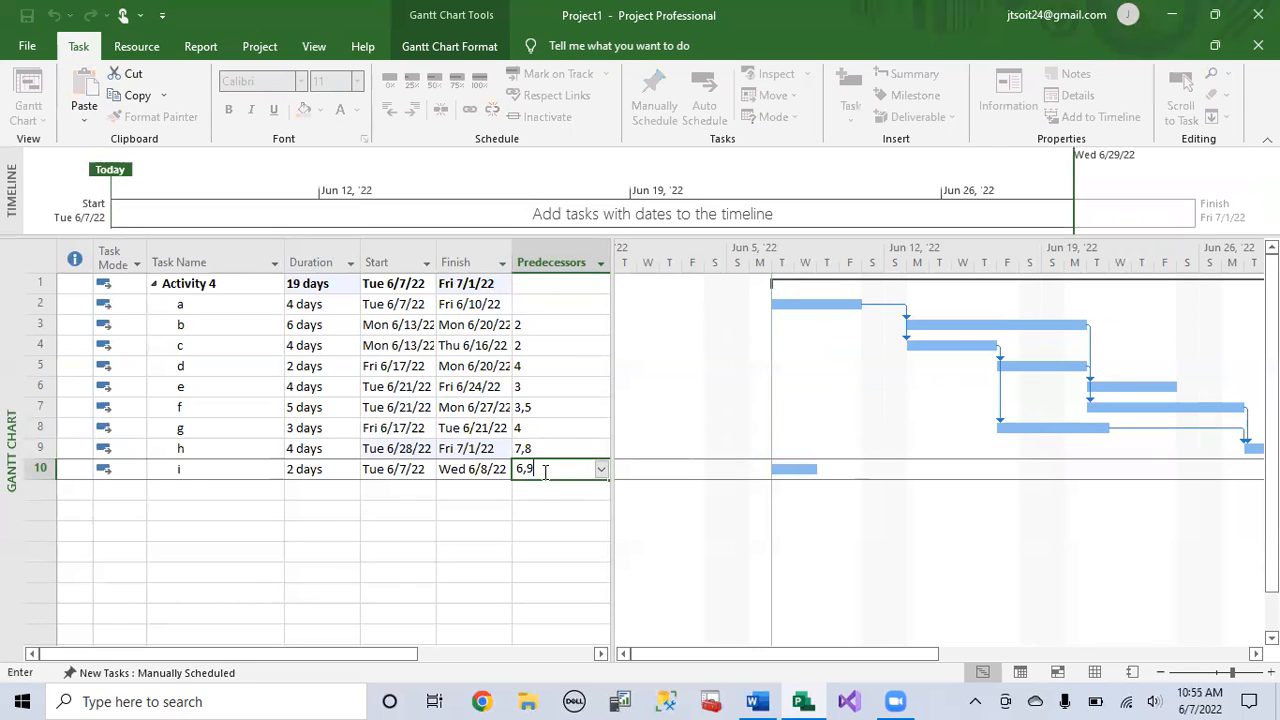
{"action": "key", "text": "Return"}
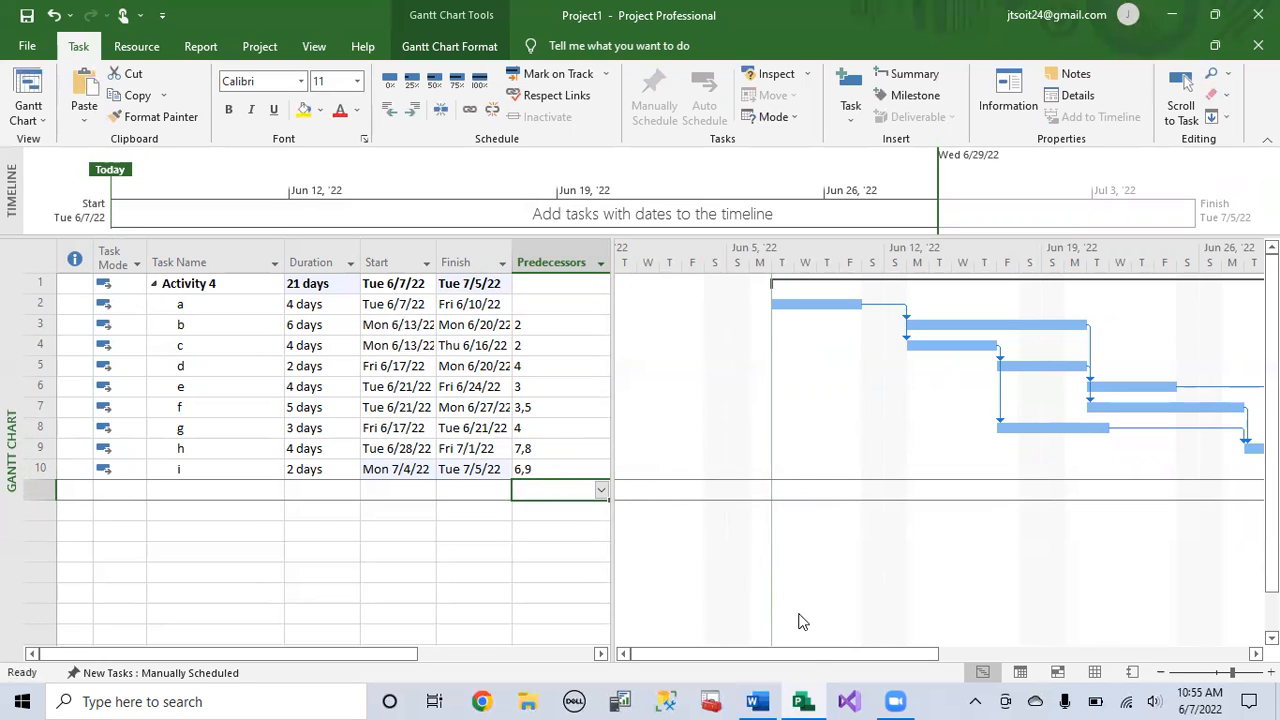
Step: Examine the linked task bars through the end of the Gantt chart and the Activity 4 summary's duration, start and finish
{"action": "left_click_drag", "start_coordinate": [809, 655], "coordinate": [877, 655]}
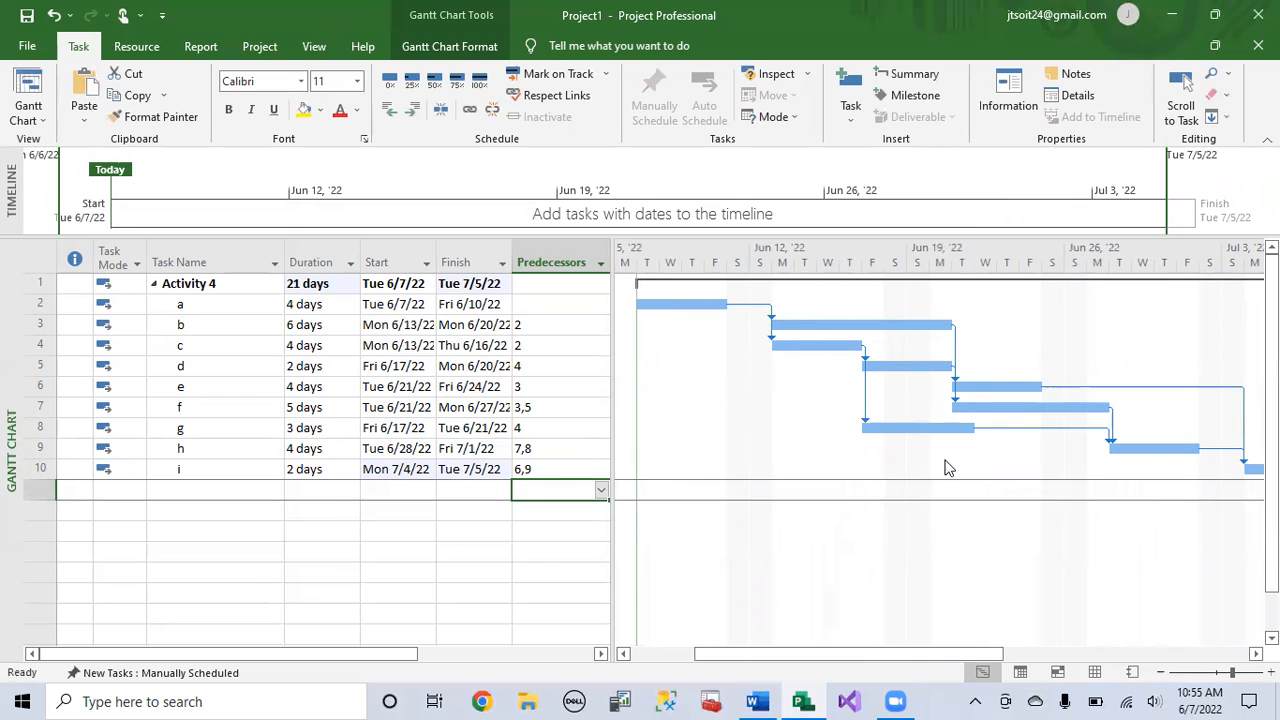
{"action": "left_click_drag", "start_coordinate": [905, 648], "coordinate": [980, 649]}
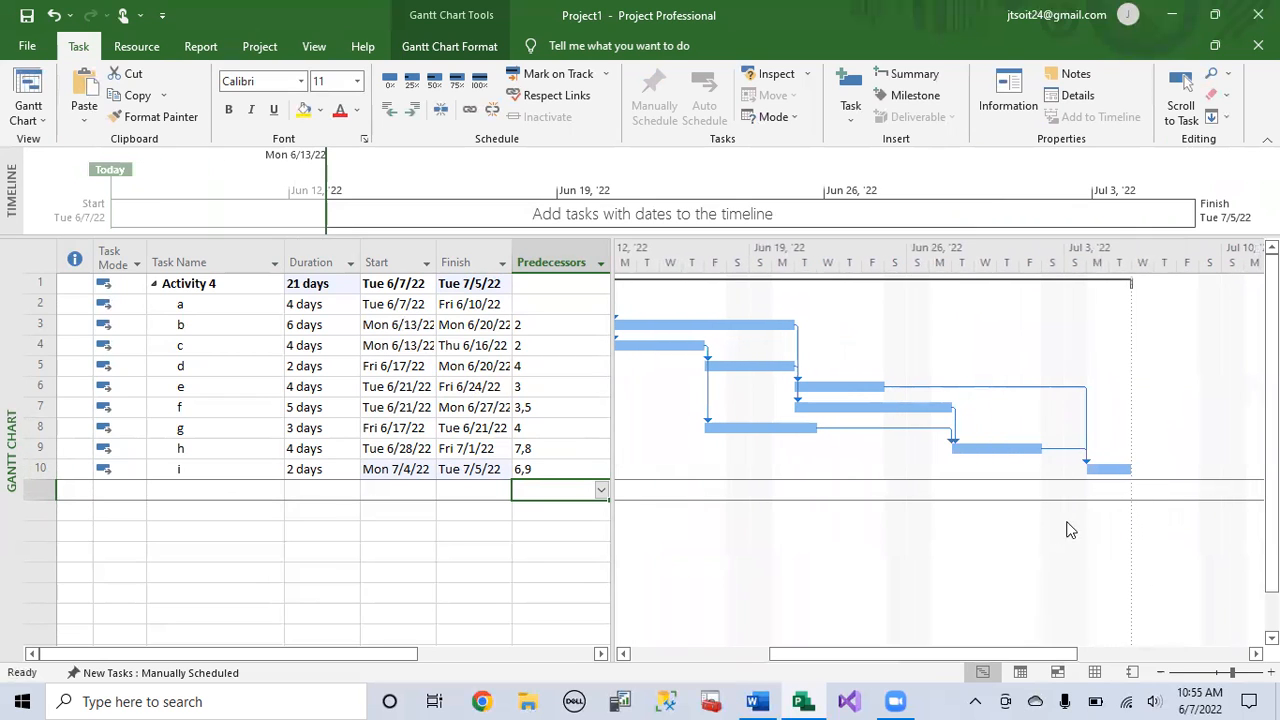
{"action": "left_click_drag", "start_coordinate": [1006, 651], "coordinate": [837, 662]}
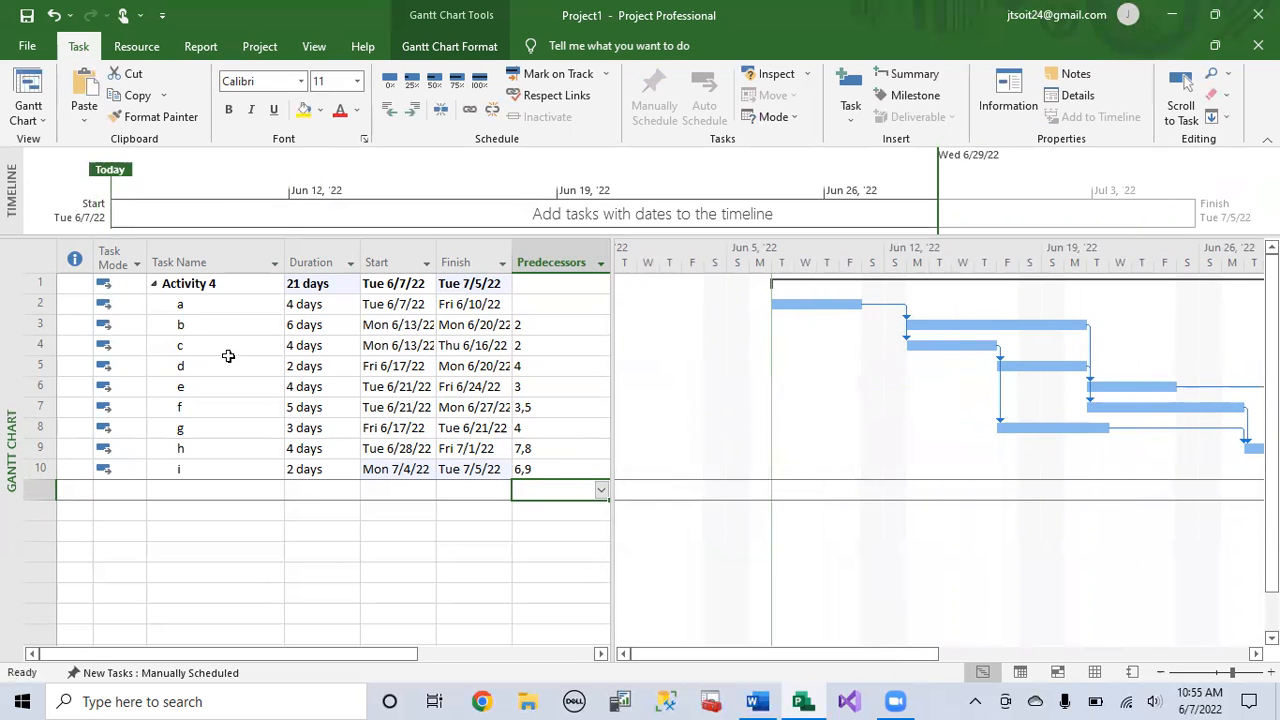
{"action": "left_click", "coordinate": [207, 287]}
{"action": "left_click", "coordinate": [330, 285]}
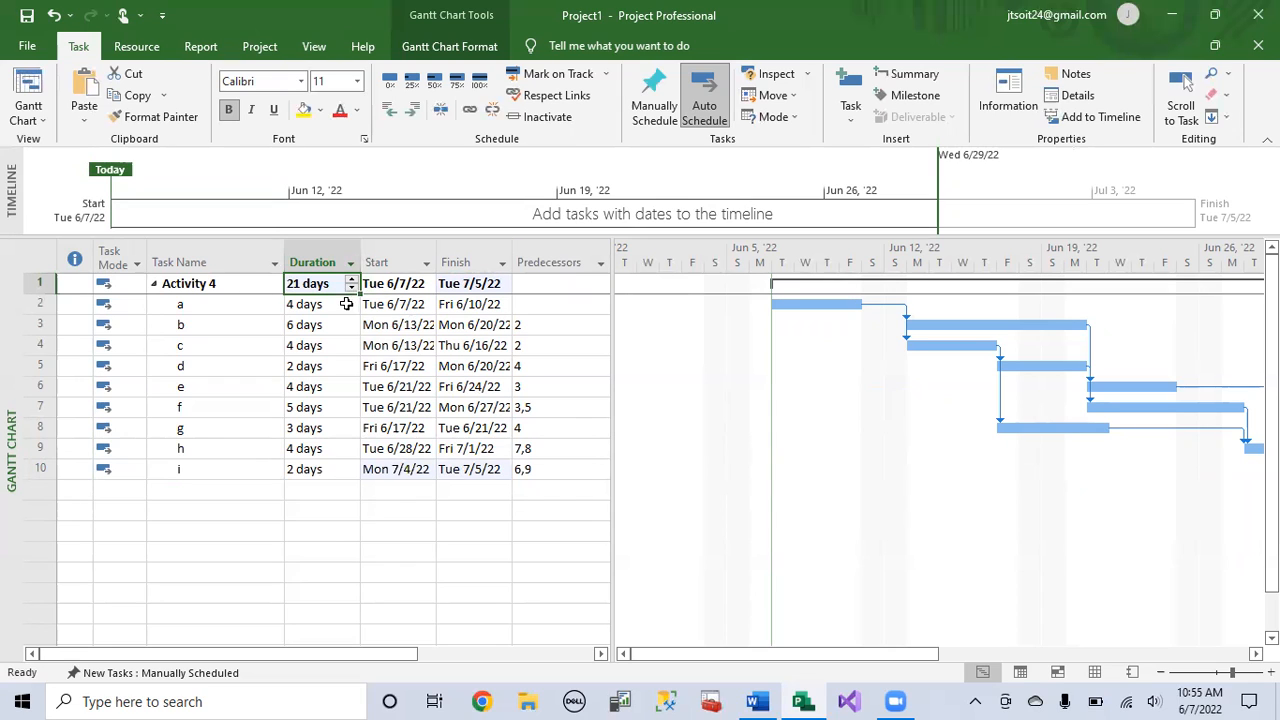
{"action": "left_click", "coordinate": [386, 287]}
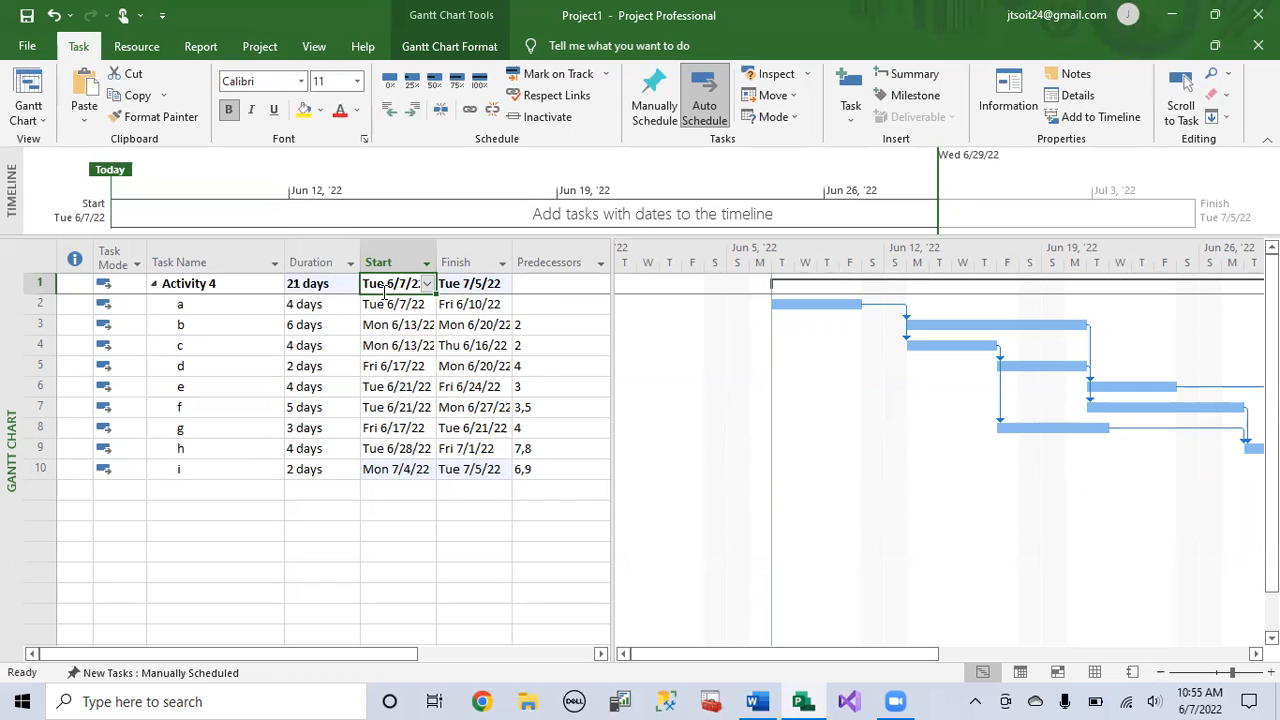
{"action": "left_click", "coordinate": [455, 284]}
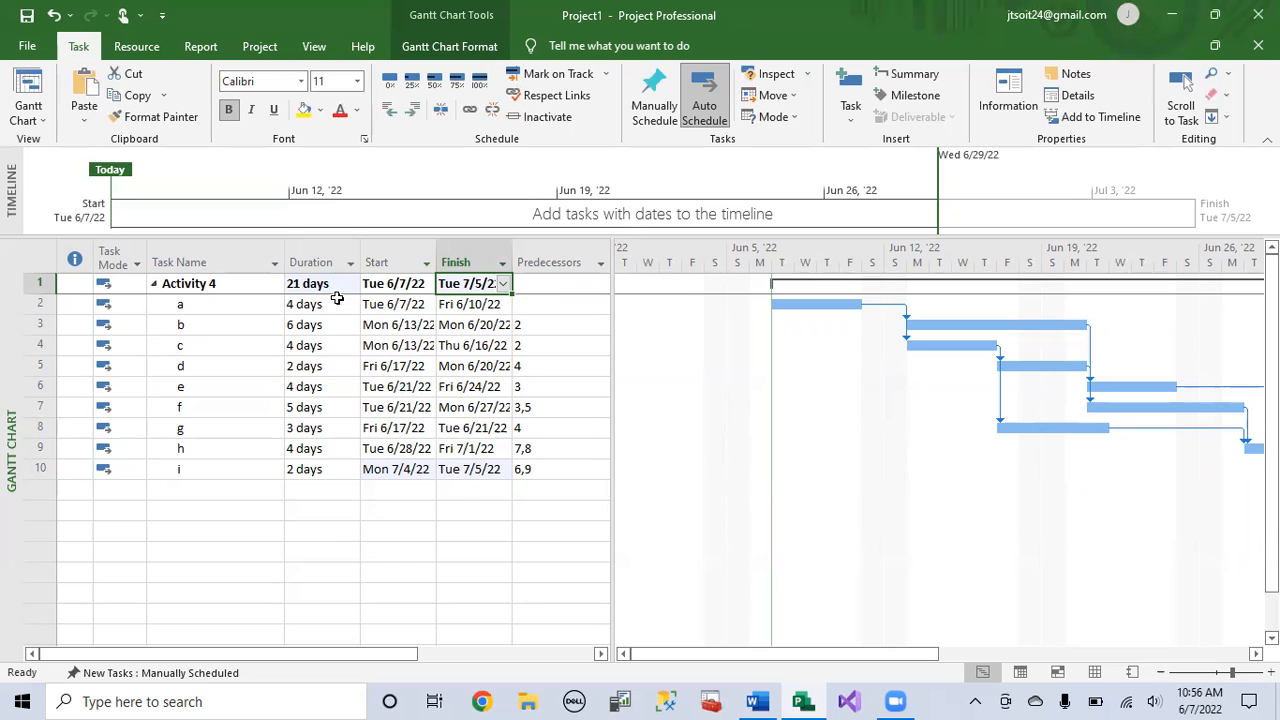
Step: Try setting the Activity 4 summary task's own start date to June 13, 2022, and undo the change
{"action": "left_click", "coordinate": [385, 287]}
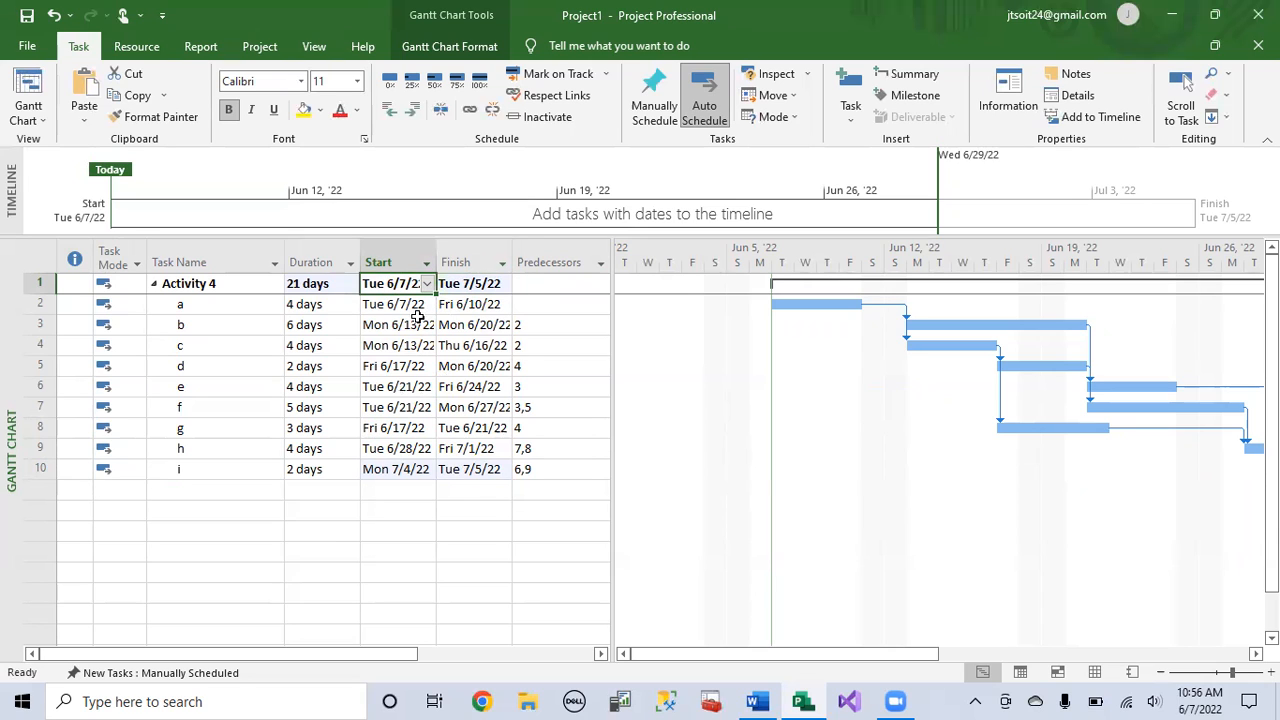
{"action": "left_click", "coordinate": [428, 287]}
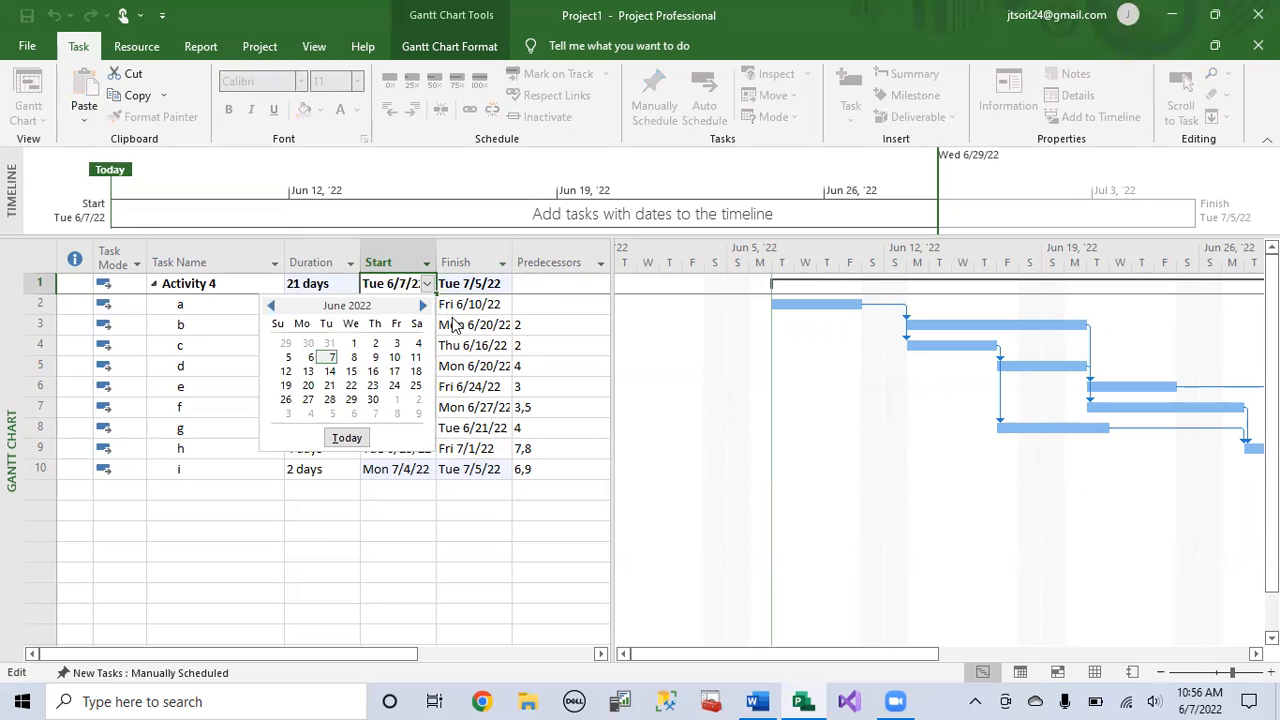
{"action": "left_click", "coordinate": [308, 371]}
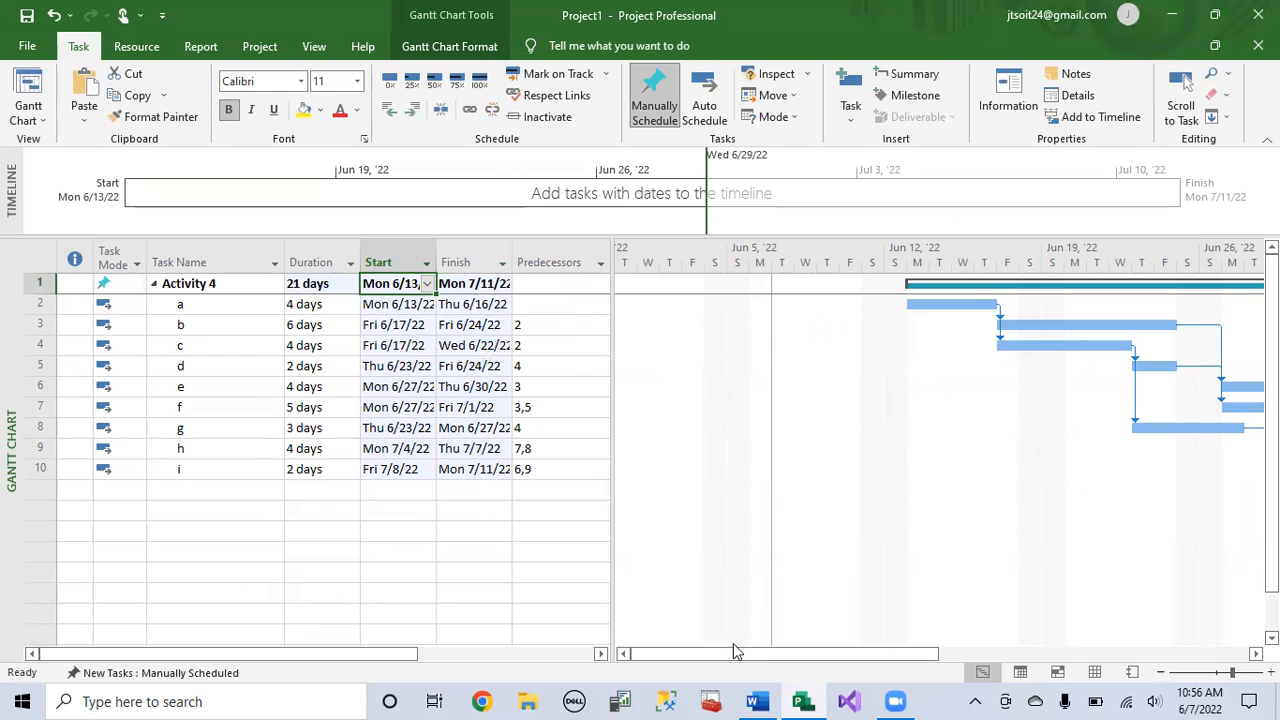
{"action": "left_click_drag", "start_coordinate": [785, 653], "coordinate": [757, 653]}
{"action": "left_click", "coordinate": [347, 203]}
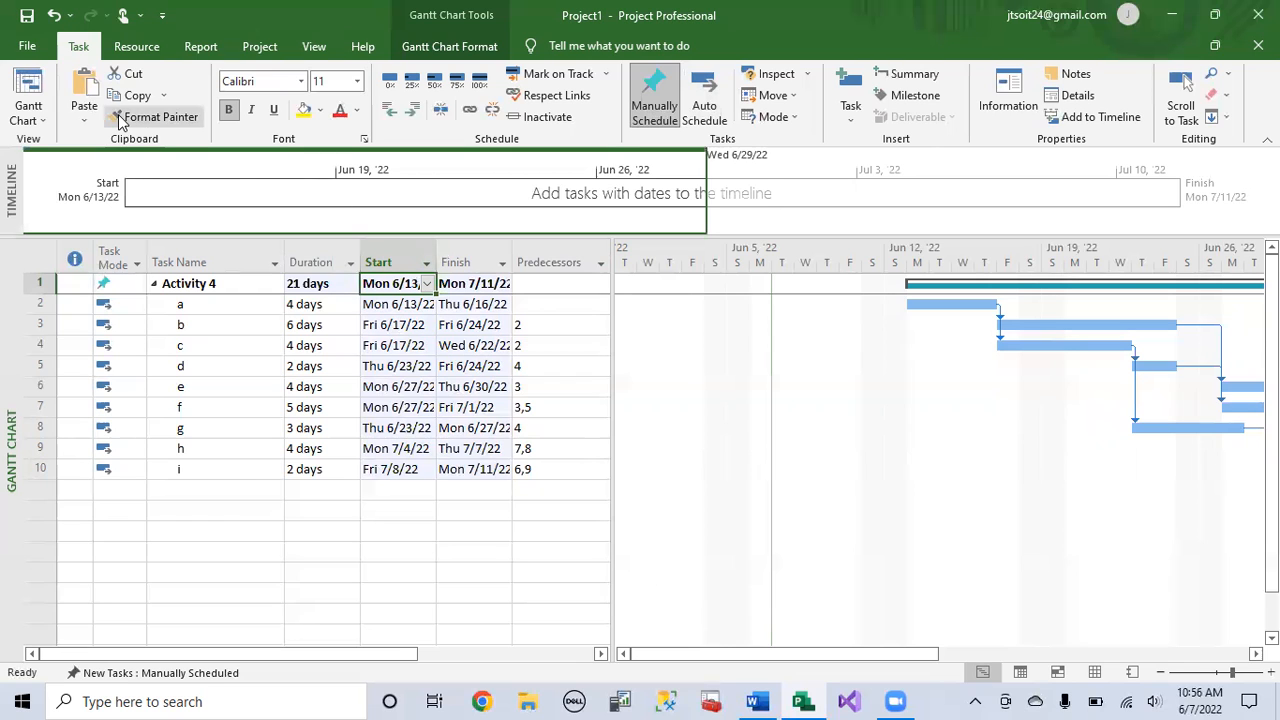
{"action": "left_click", "coordinate": [53, 15]}
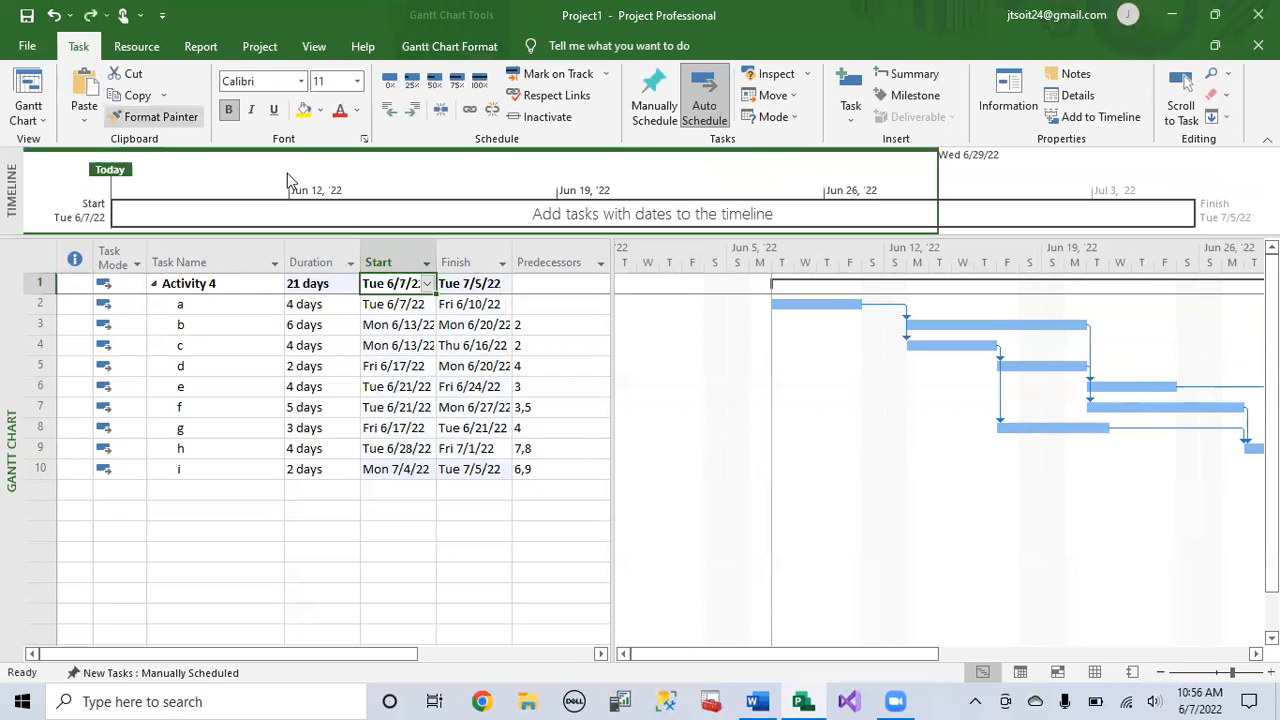
Step: Set the project's start date to Mon 6/13/2022 in the Project Information settings
{"action": "left_click", "coordinate": [259, 46]}
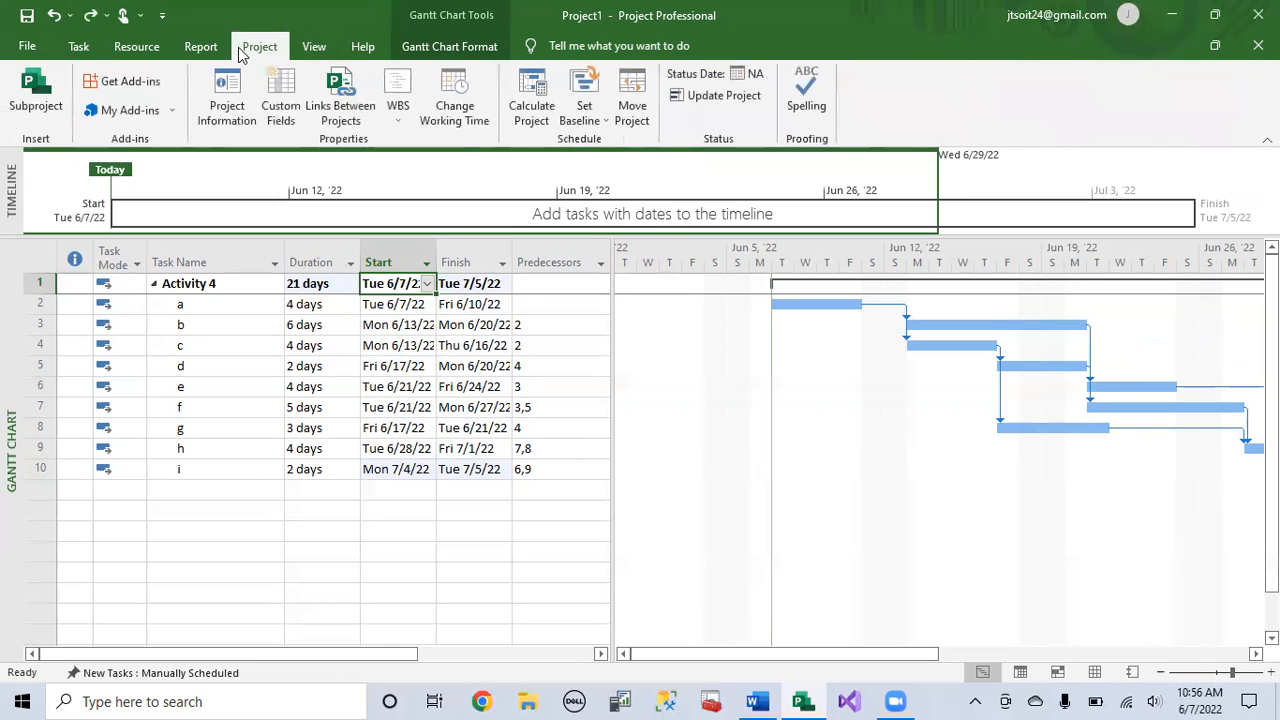
{"action": "left_click", "coordinate": [226, 97]}
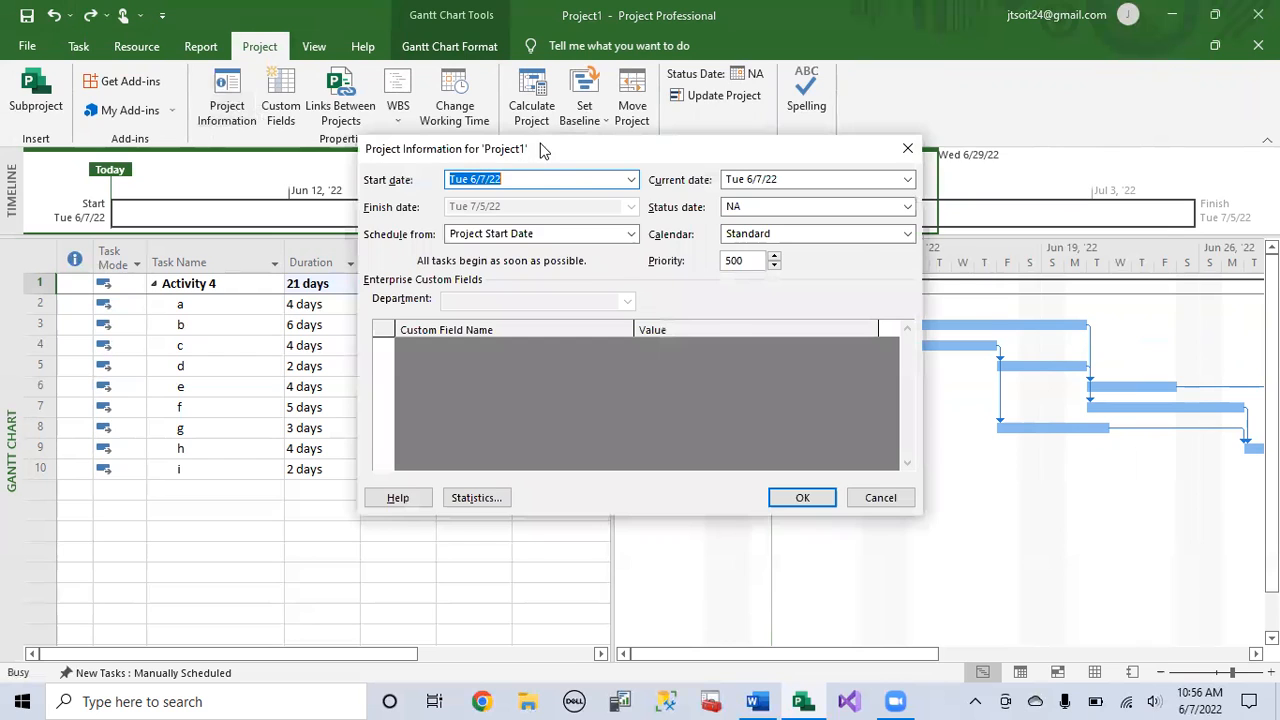
{"action": "left_click_drag", "start_coordinate": [543, 150], "coordinate": [791, 108]}
{"action": "left_click", "coordinate": [878, 137]}
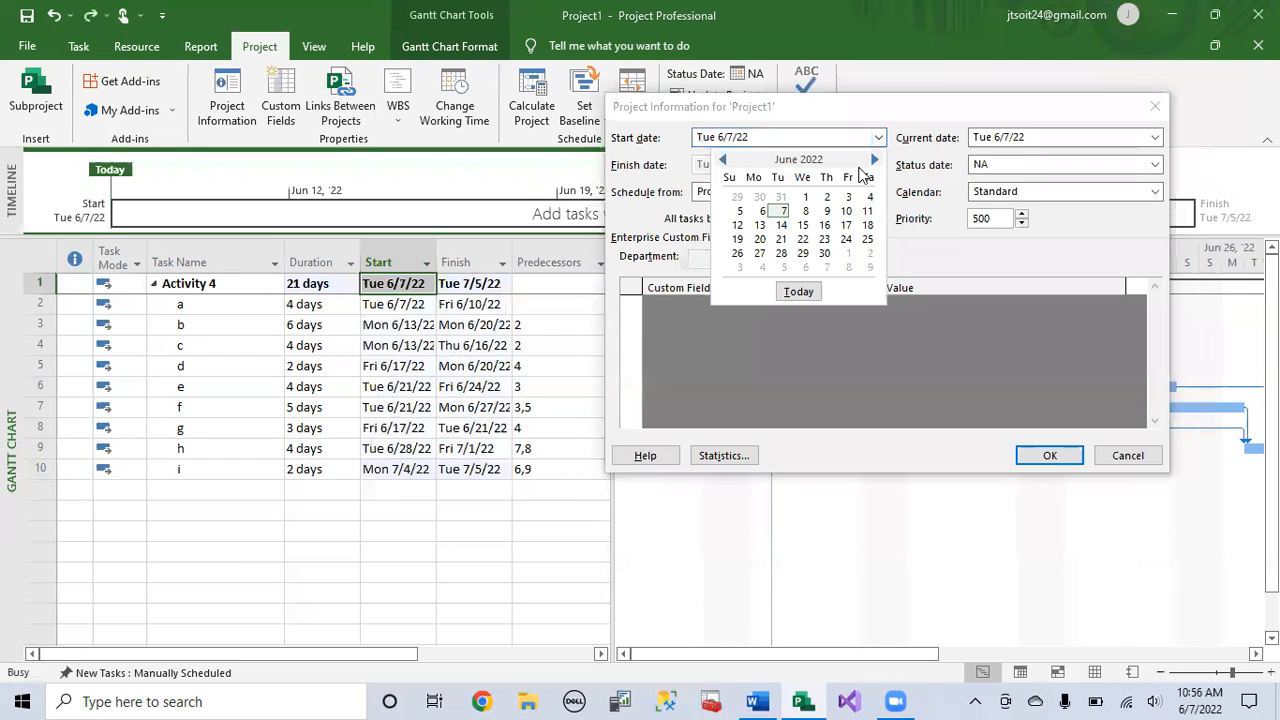
{"action": "left_click", "coordinate": [762, 225]}
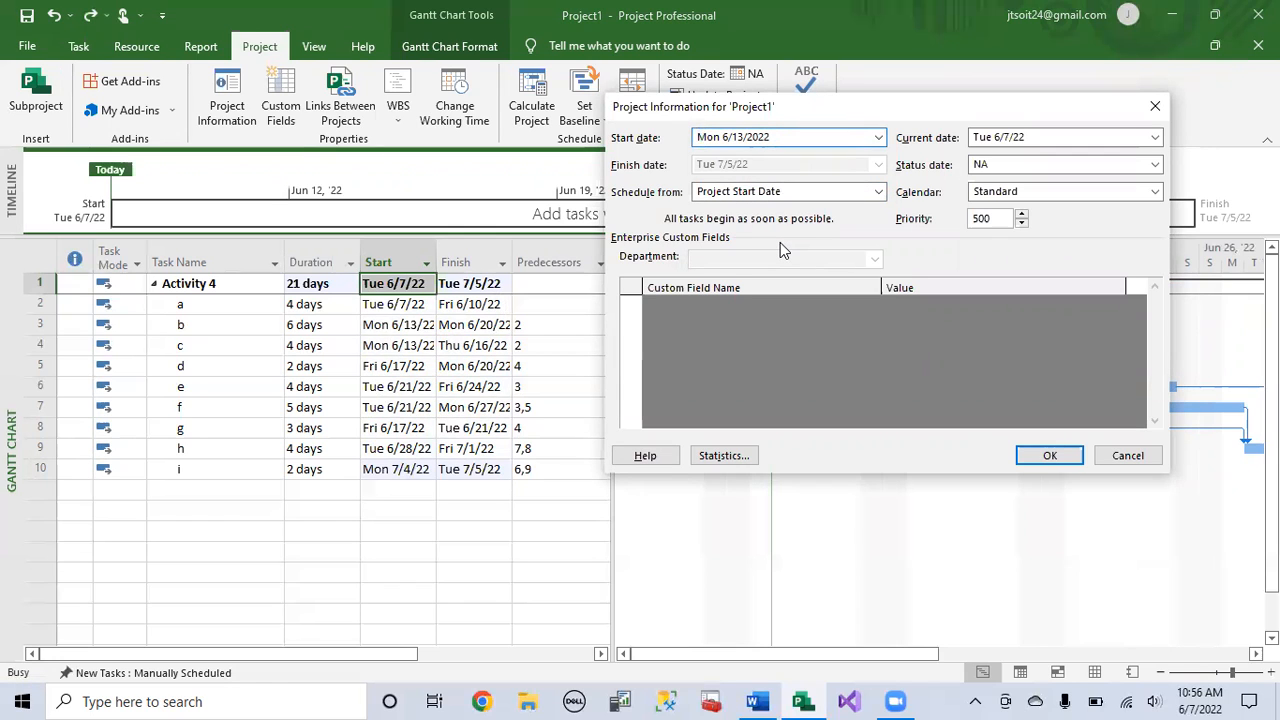
{"action": "left_click", "coordinate": [878, 137]}
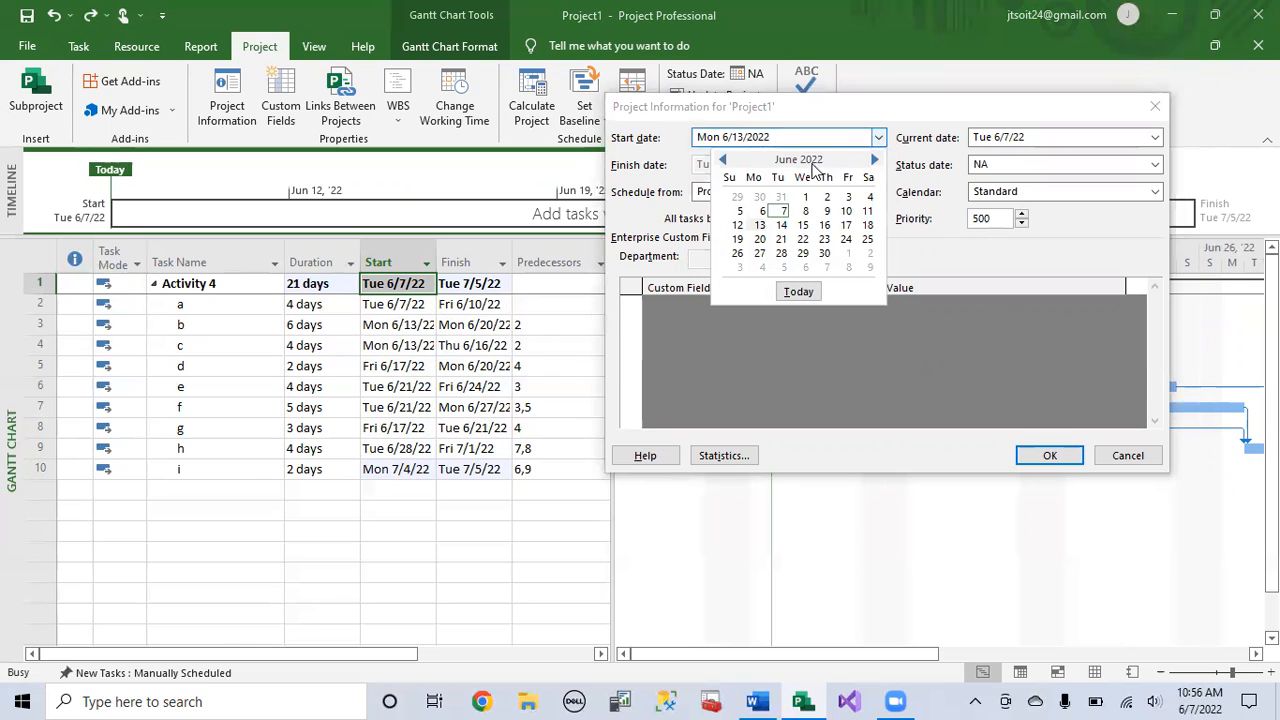
{"action": "left_click", "coordinate": [761, 225]}
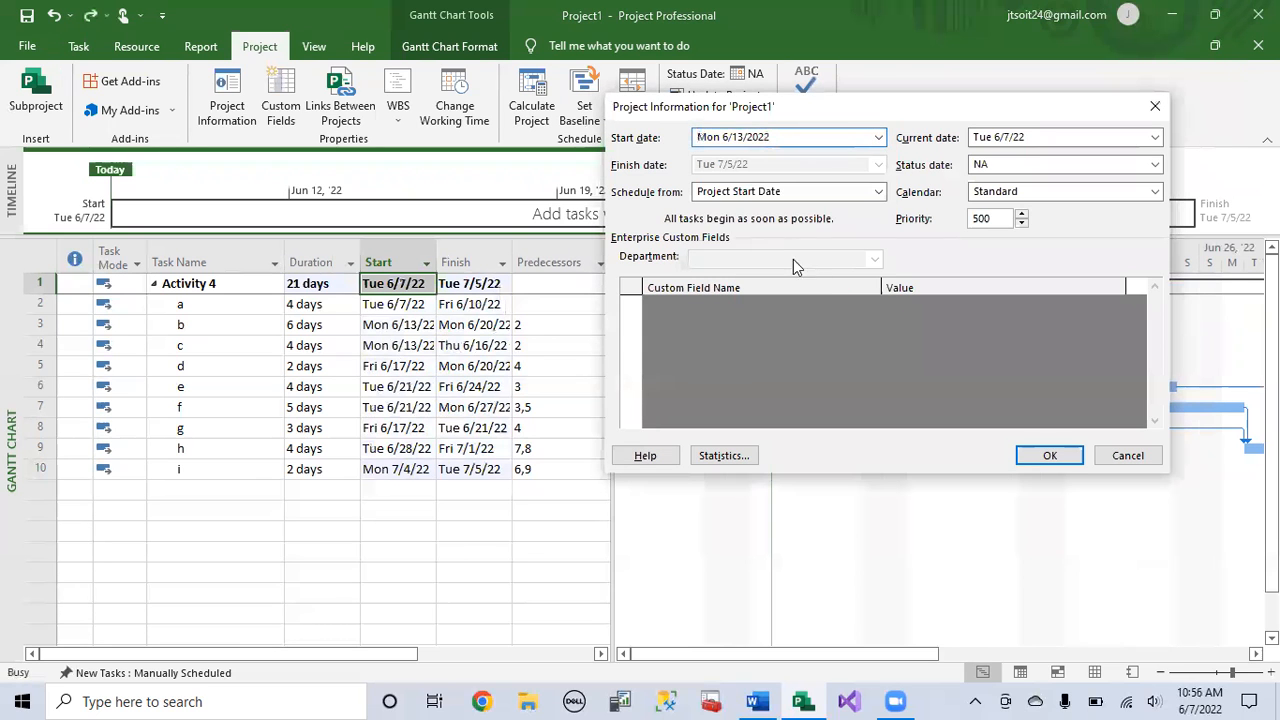
{"action": "left_click", "coordinate": [1062, 457]}
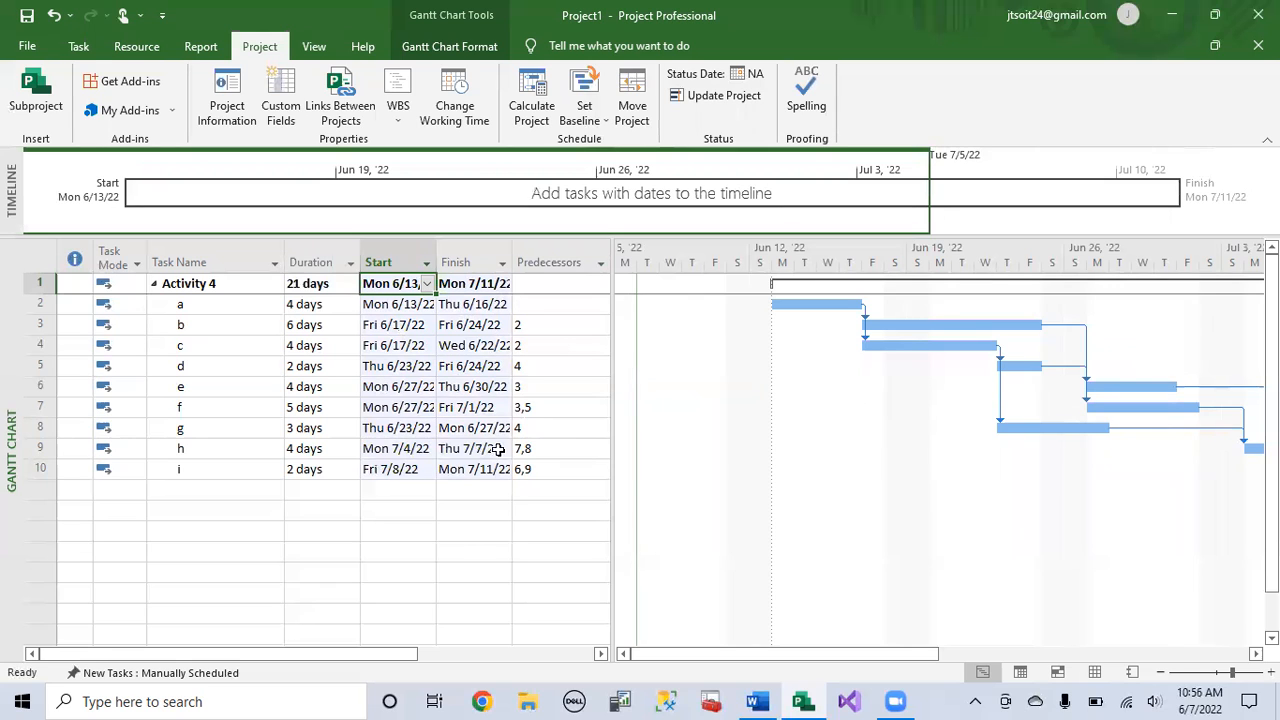
Step: Widen the Start and Finish columns of the task table to fit their full dates
{"action": "left_click", "coordinate": [493, 448]}
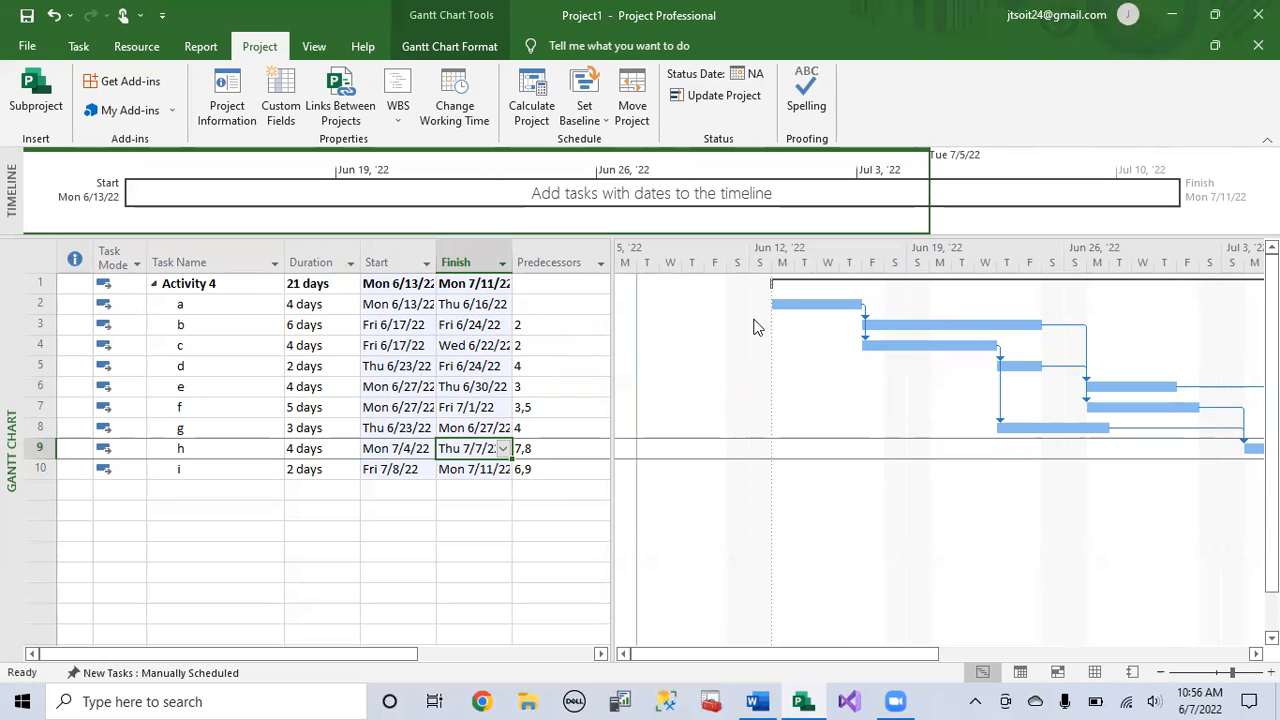
{"action": "double_click", "coordinate": [437, 262]}
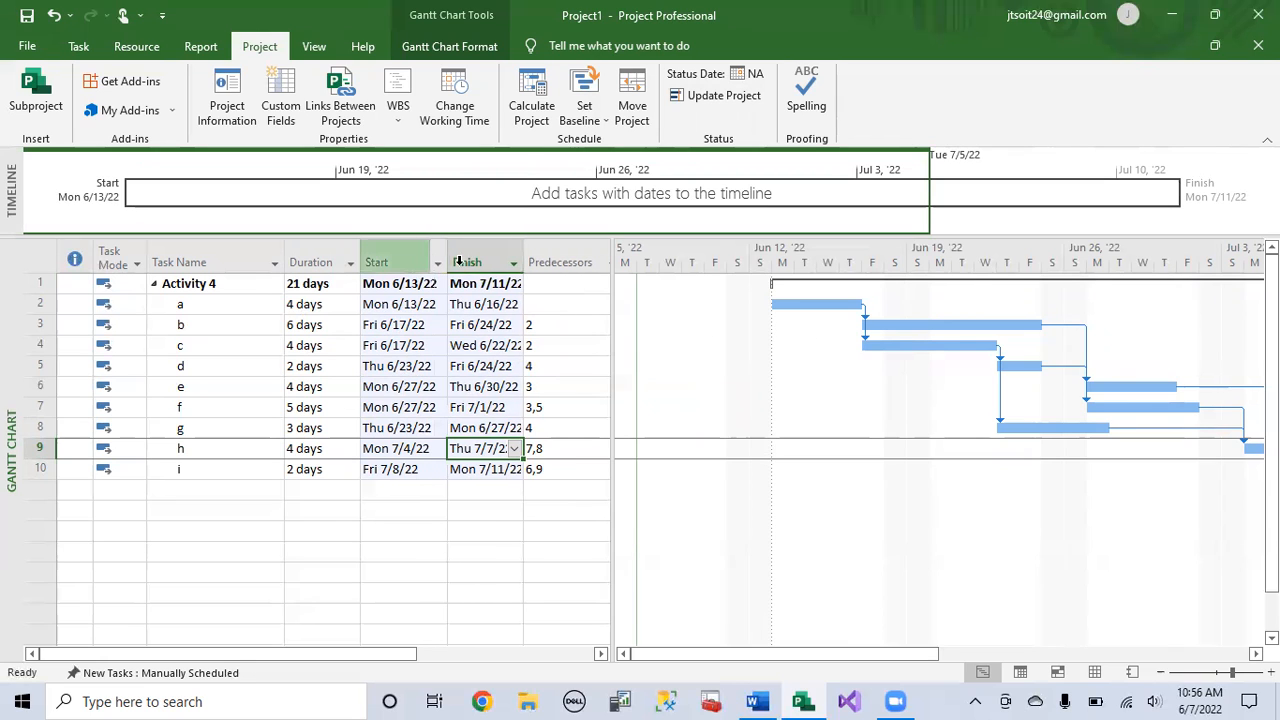
{"action": "double_click", "coordinate": [525, 262]}
{"action": "left_click", "coordinate": [488, 289]}
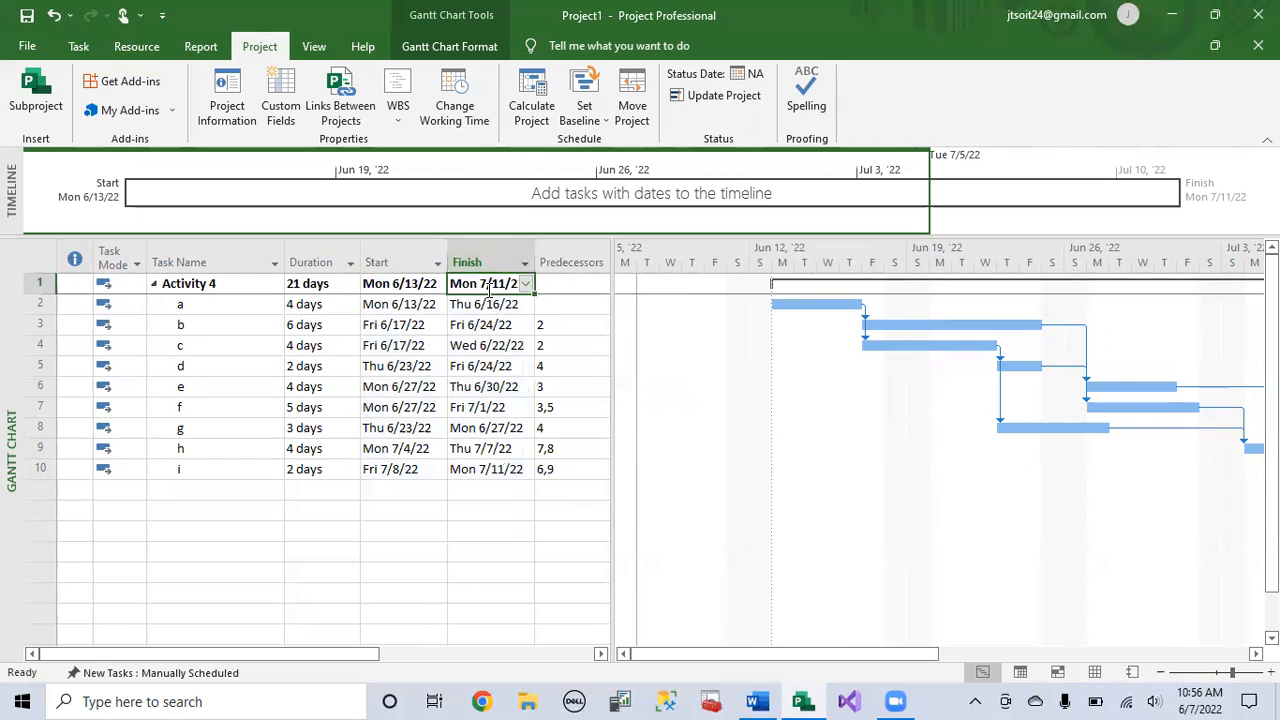